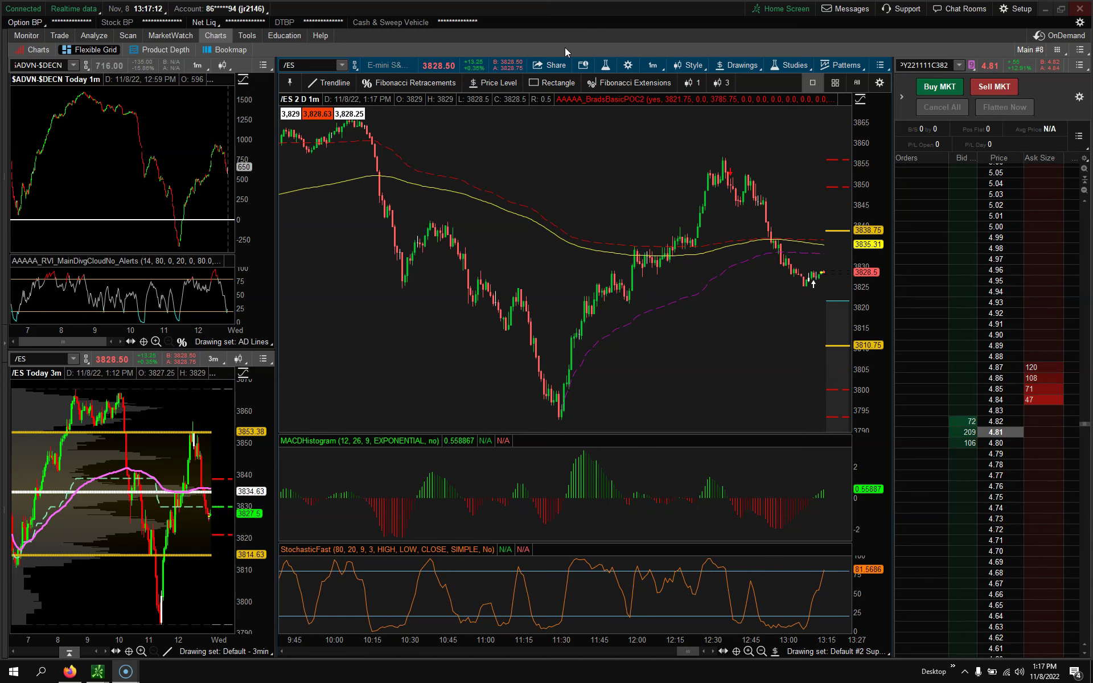
# Switch the main /ES chart to the 1 D : 5m time frame.
pyautogui.click(570, 254)
pyautogui.click(636, 242)
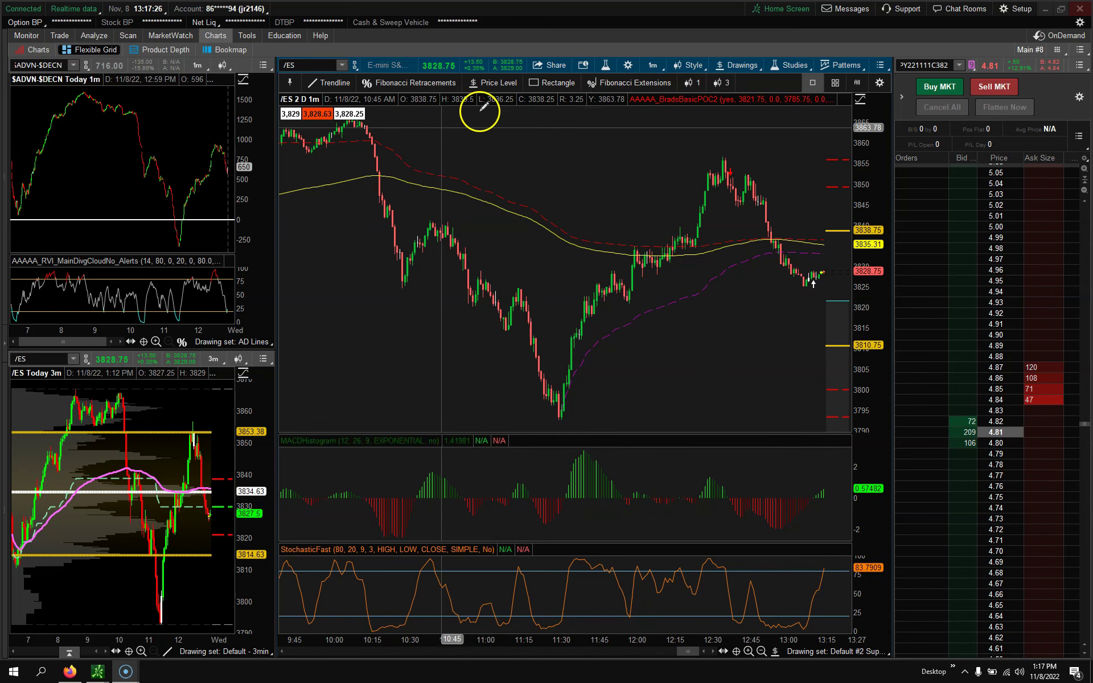
pyautogui.click(652, 65)
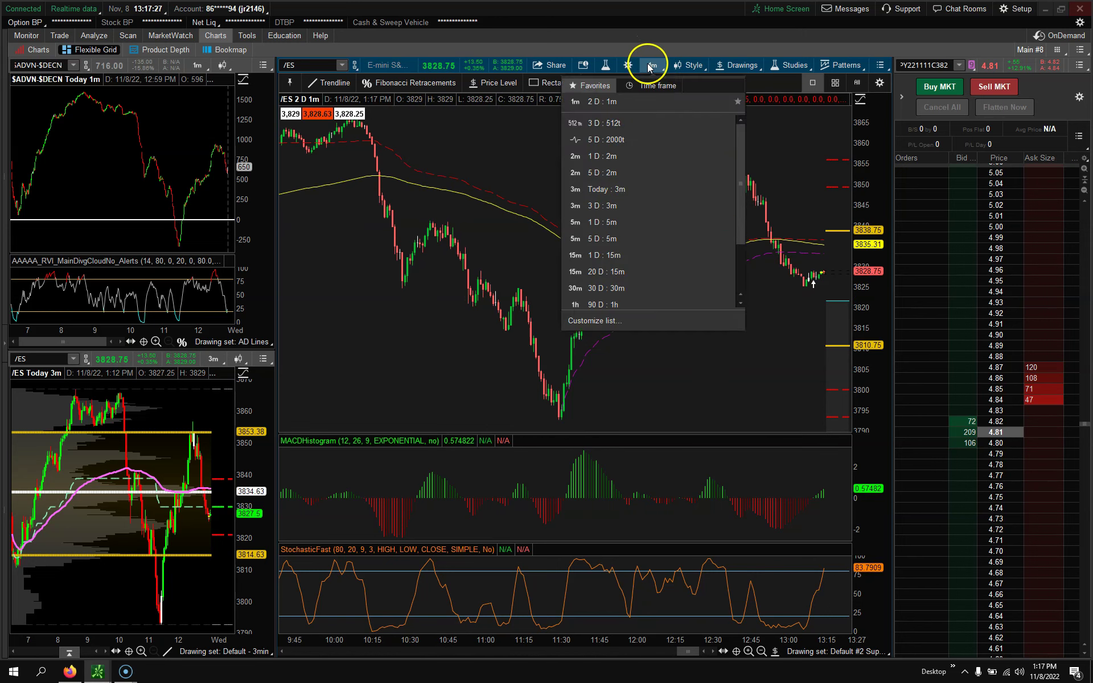
pyautogui.click(605, 242)
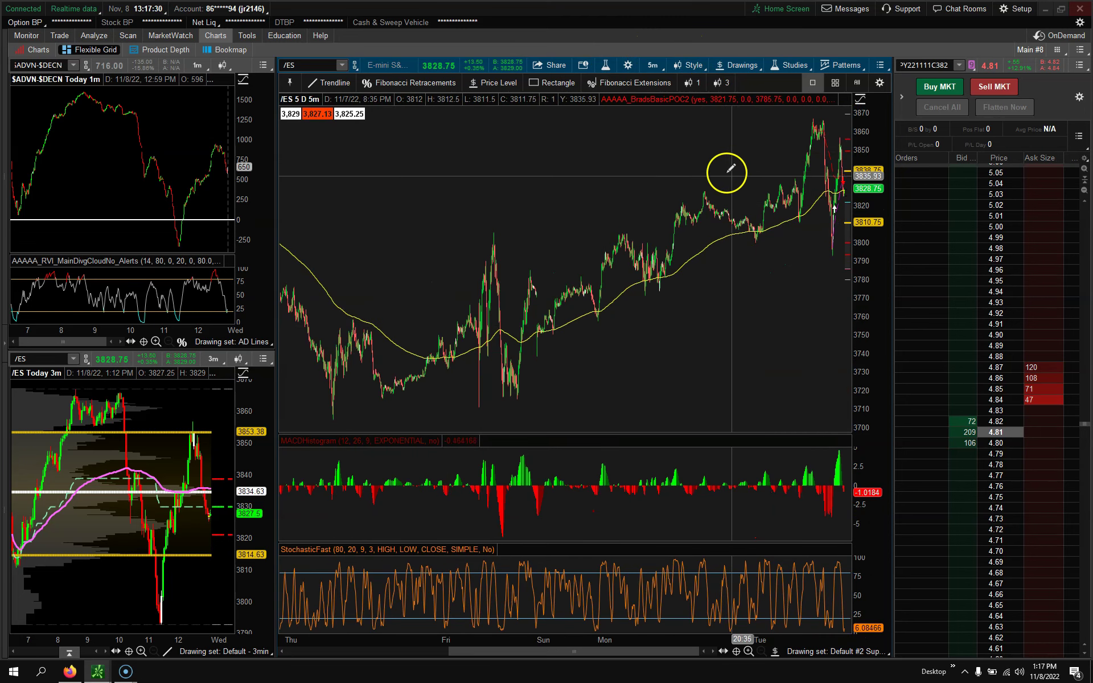
pyautogui.click(649, 66)
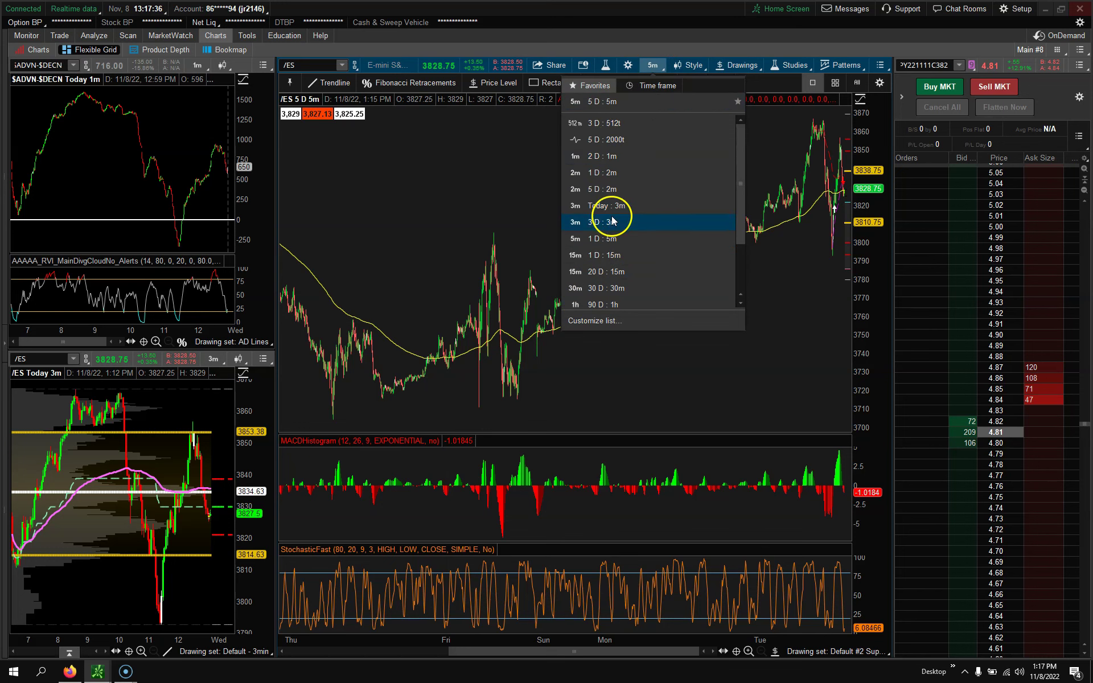
pyautogui.click(607, 242)
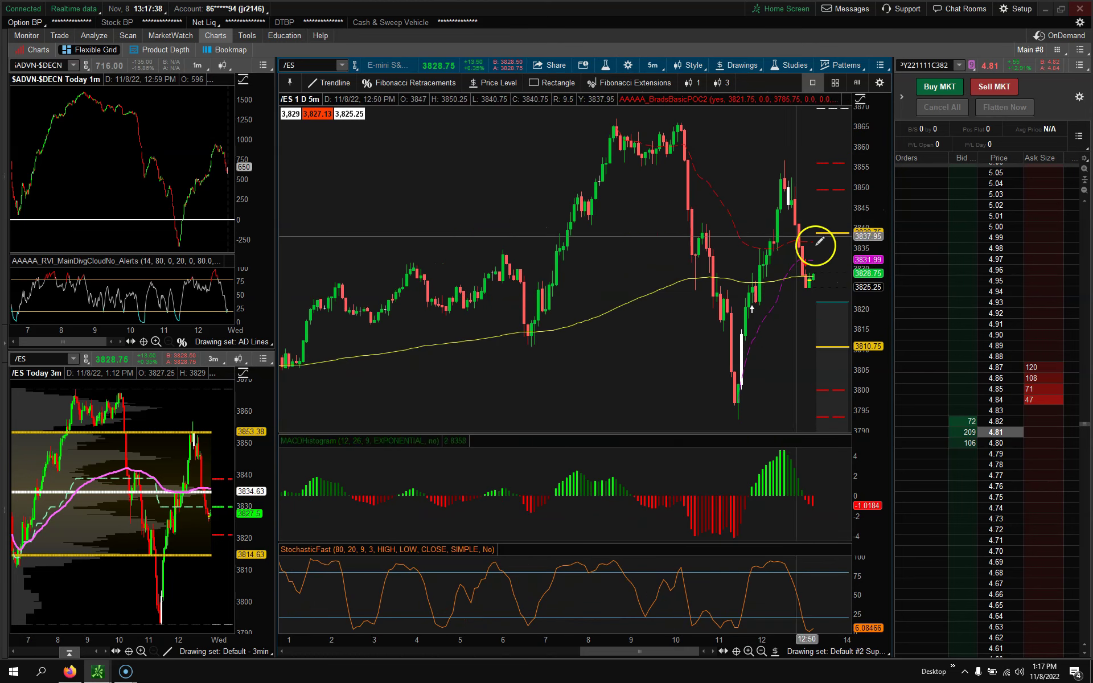
# Draw a nearly level trendline across the two /ES price highs, starting at the 8:35 candle at about 3866.
pyautogui.moveTo(871, 170); pyautogui.dragTo(871, 200)
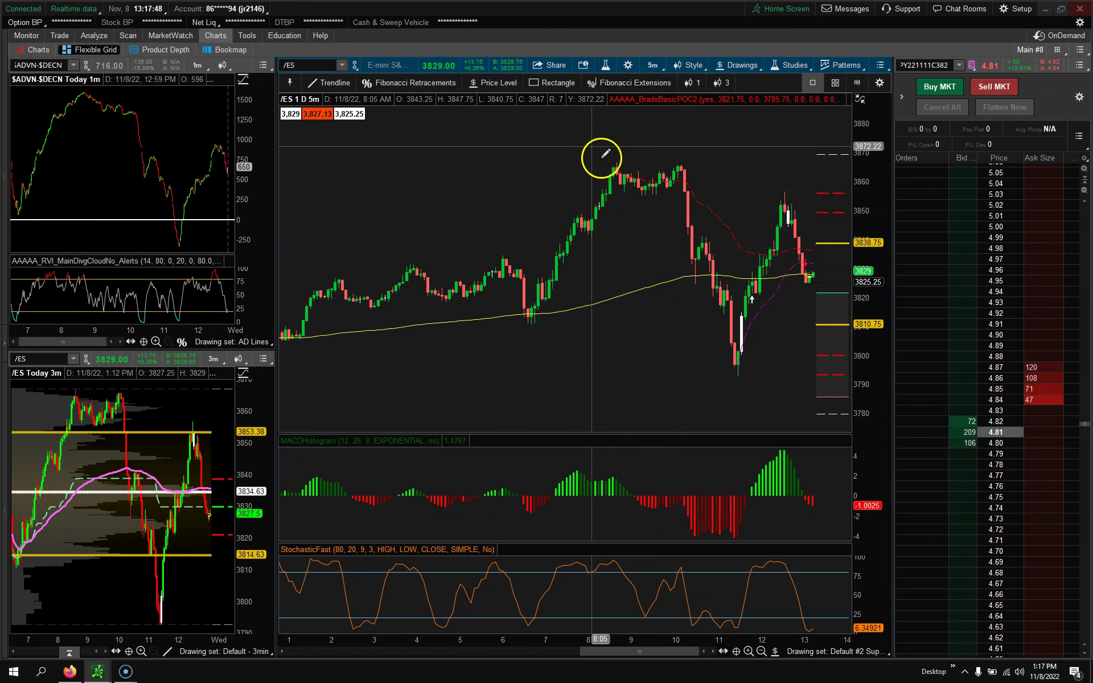
pyautogui.click(320, 84)
pyautogui.click(615, 164)
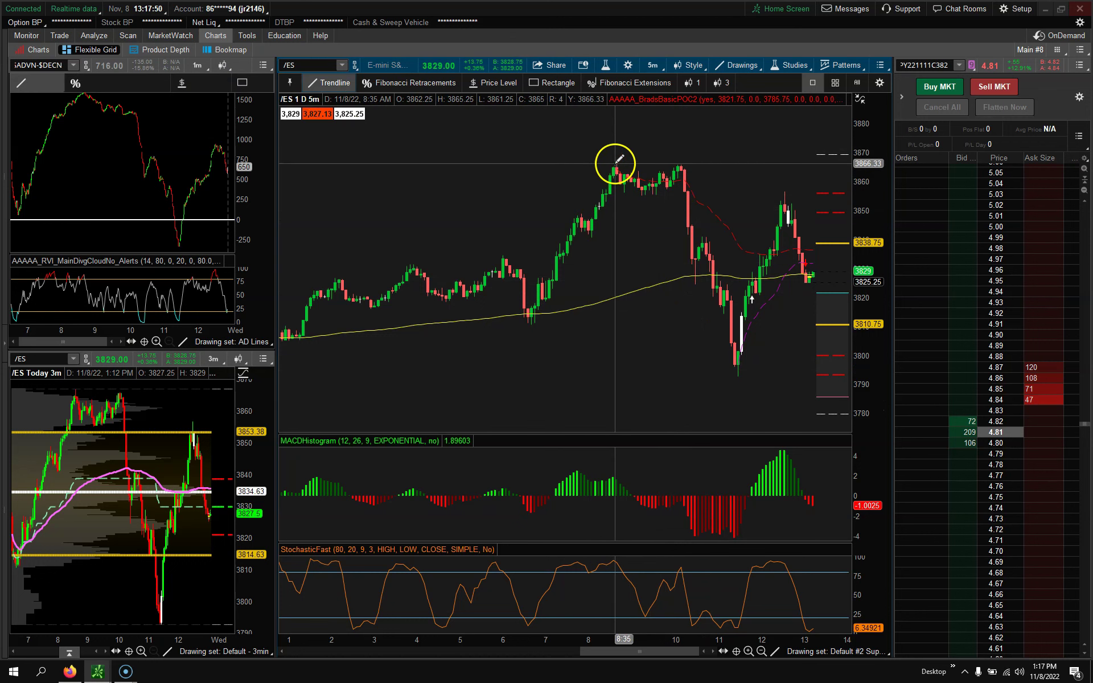
pyautogui.click(697, 164)
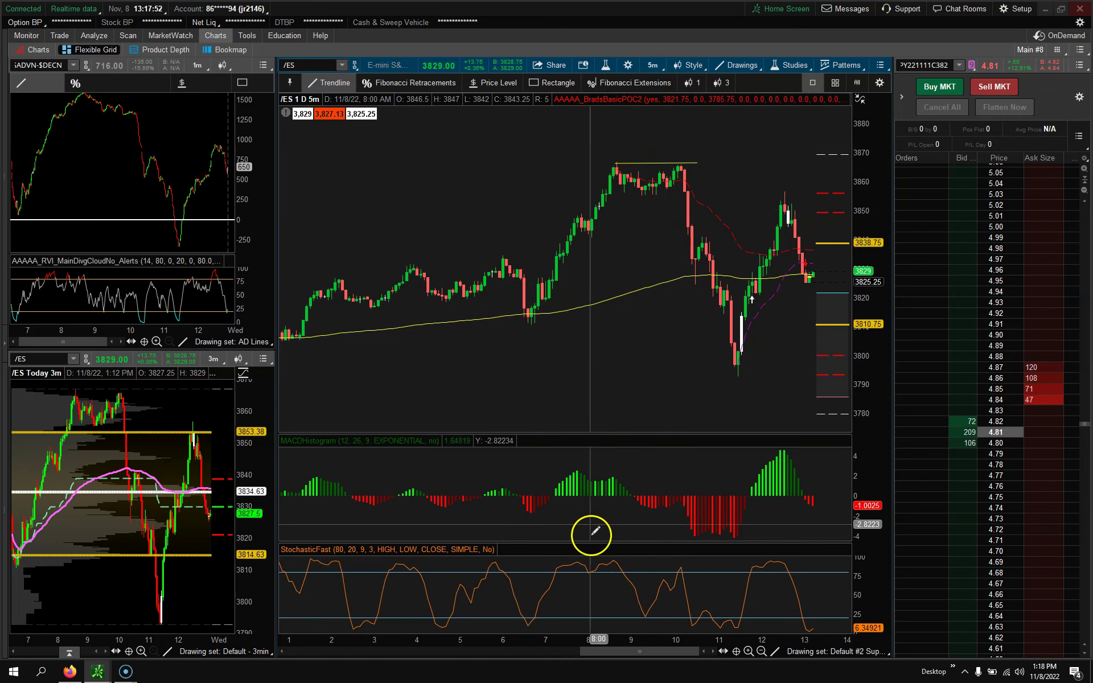
# Draw falling trendlines over the MACD histogram and the stochastic peaks beneath the two price highs to mark the divergence.
pyautogui.click(613, 473)
pyautogui.click(701, 497)
pyautogui.click(616, 557)
pyautogui.click(692, 565)
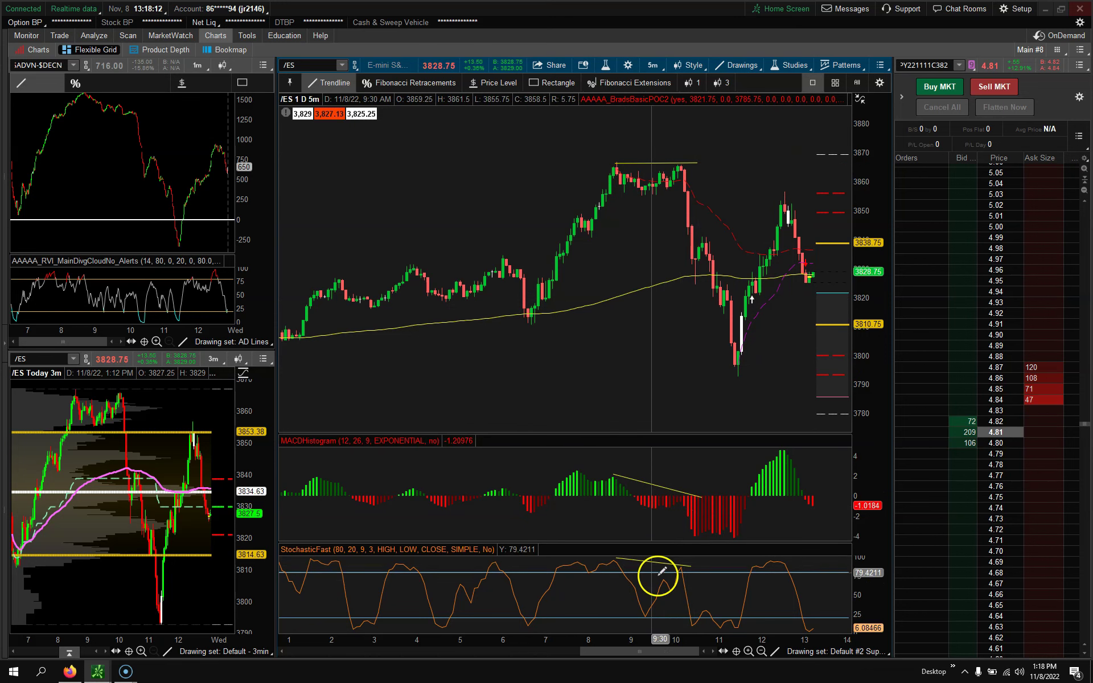
# Draw a short trendline at the 10:15 candle at about 3863.6 and a level one above both price highs at about 3867.
pyautogui.moveTo(419, 137); pyautogui.dragTo(871, 384)
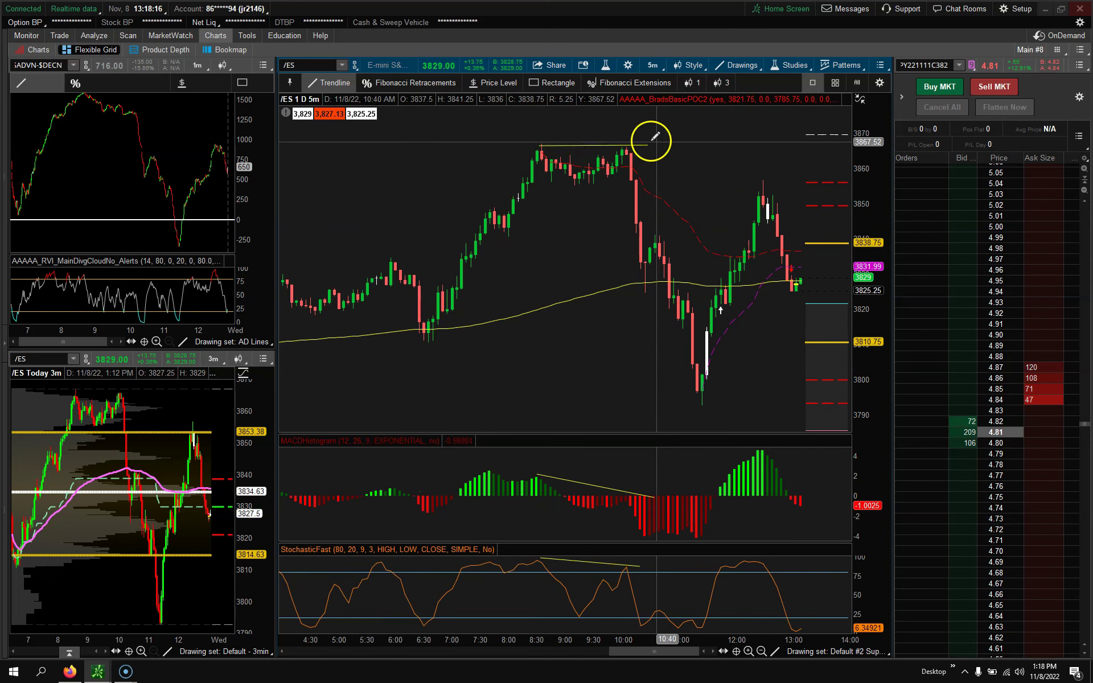
pyautogui.click(614, 173)
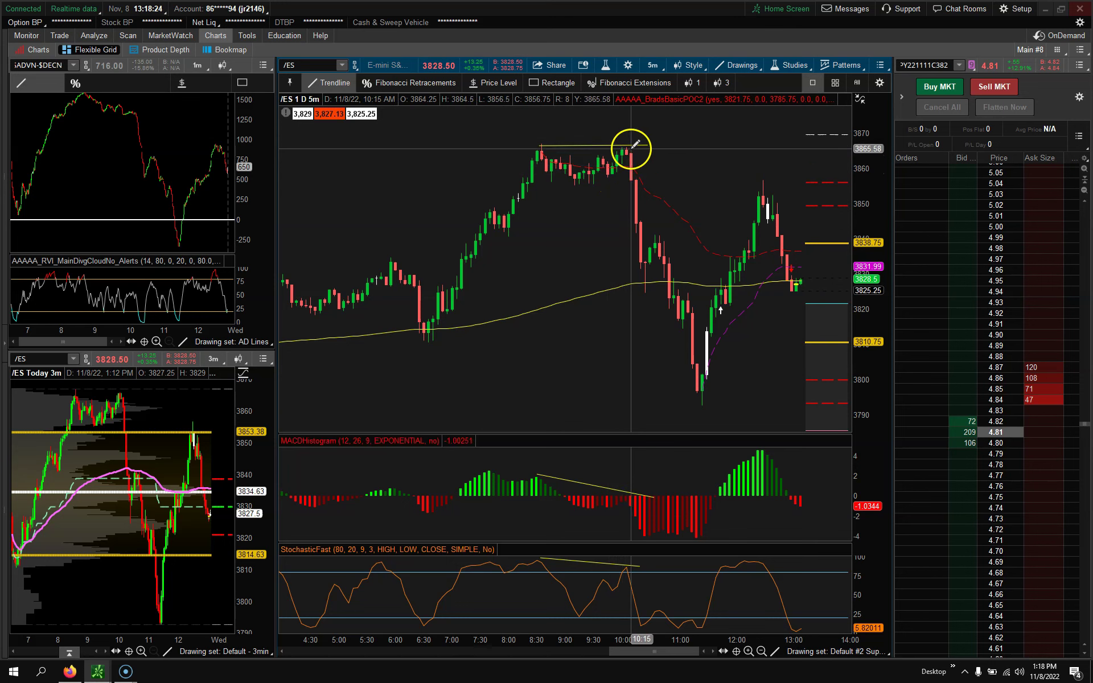
pyautogui.moveTo(490, 125); pyautogui.dragTo(643, 201)
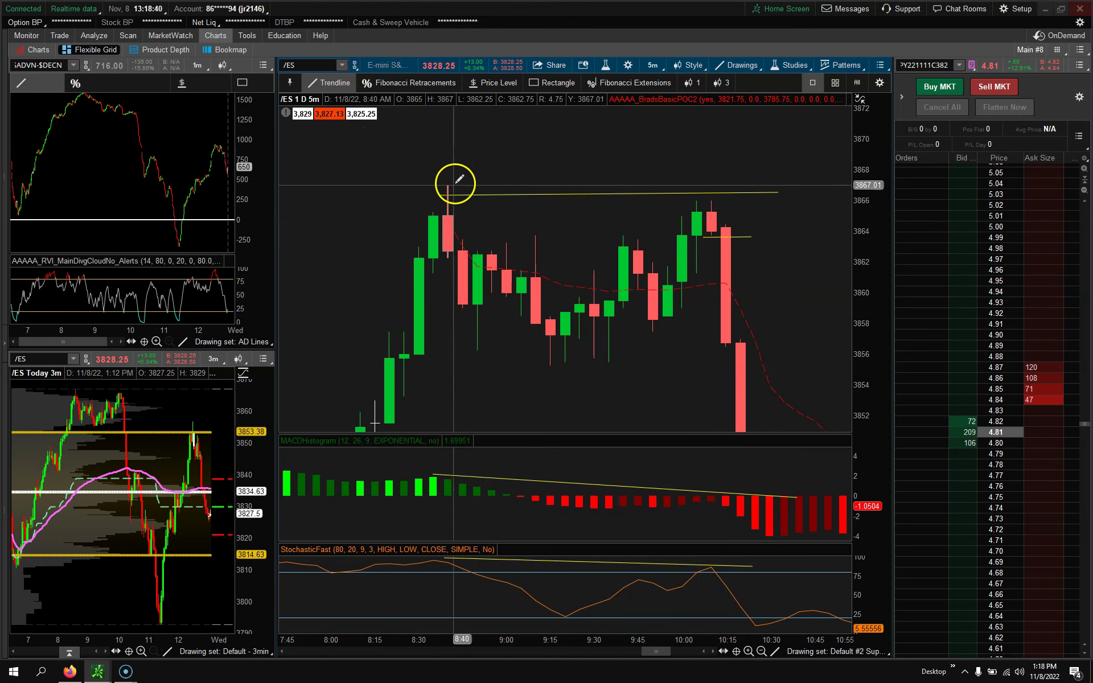
pyautogui.moveTo(440, 181); pyautogui.dragTo(787, 180)
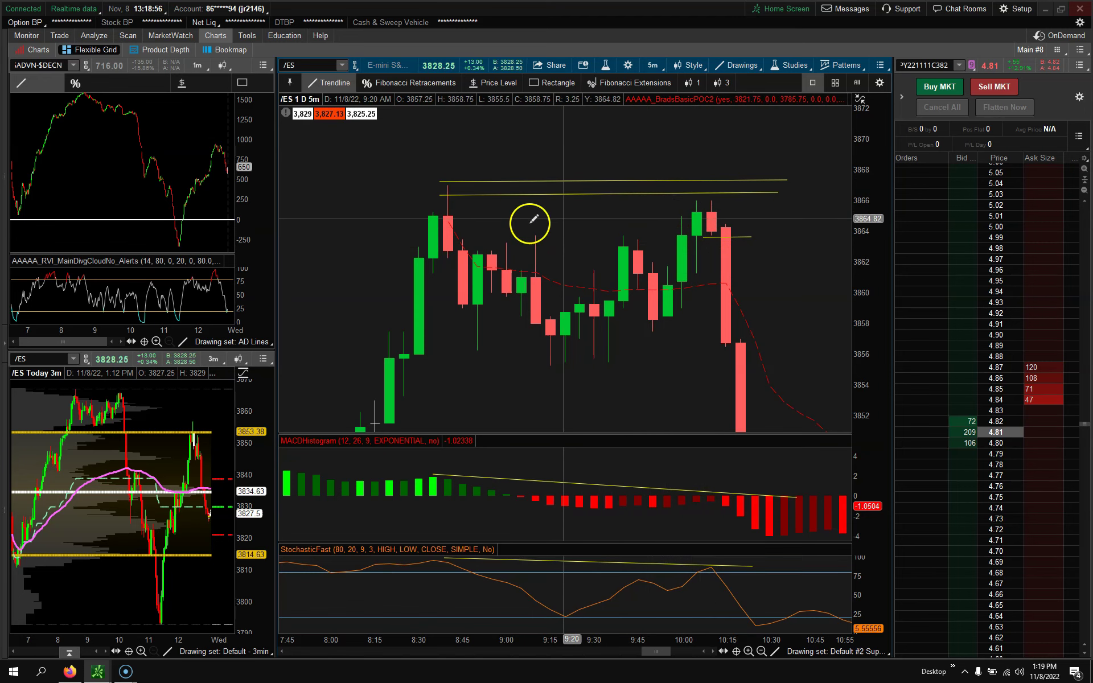
pyautogui.scroll(-3, 603, 136)
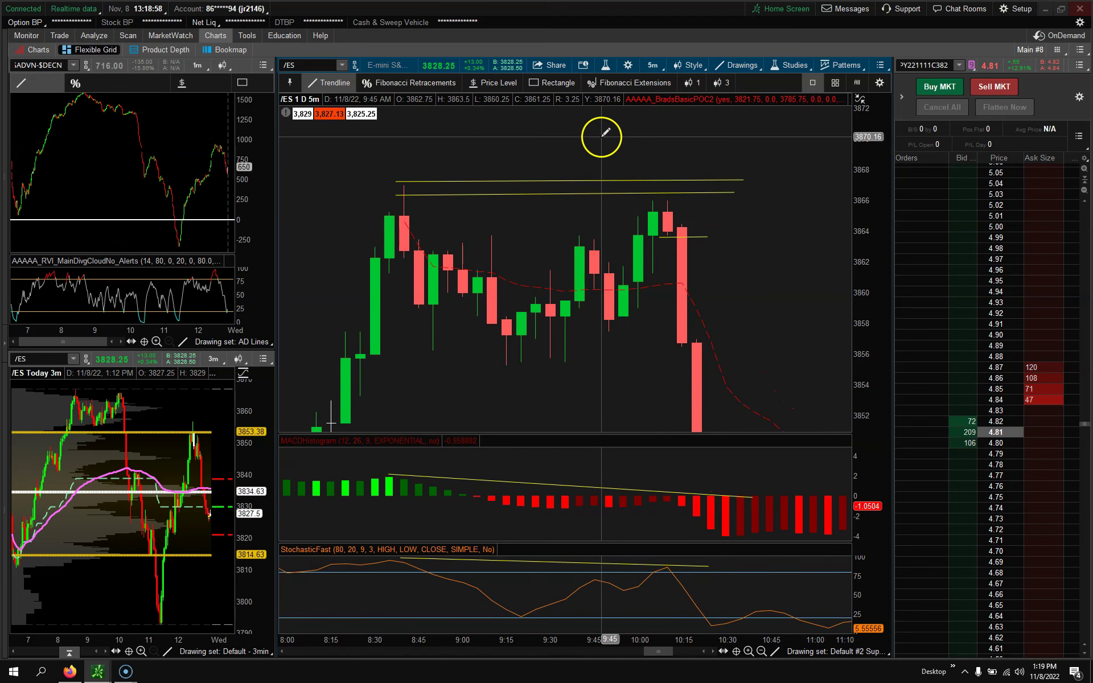
pyautogui.moveTo(861, 178); pyautogui.dragTo(541, 263)
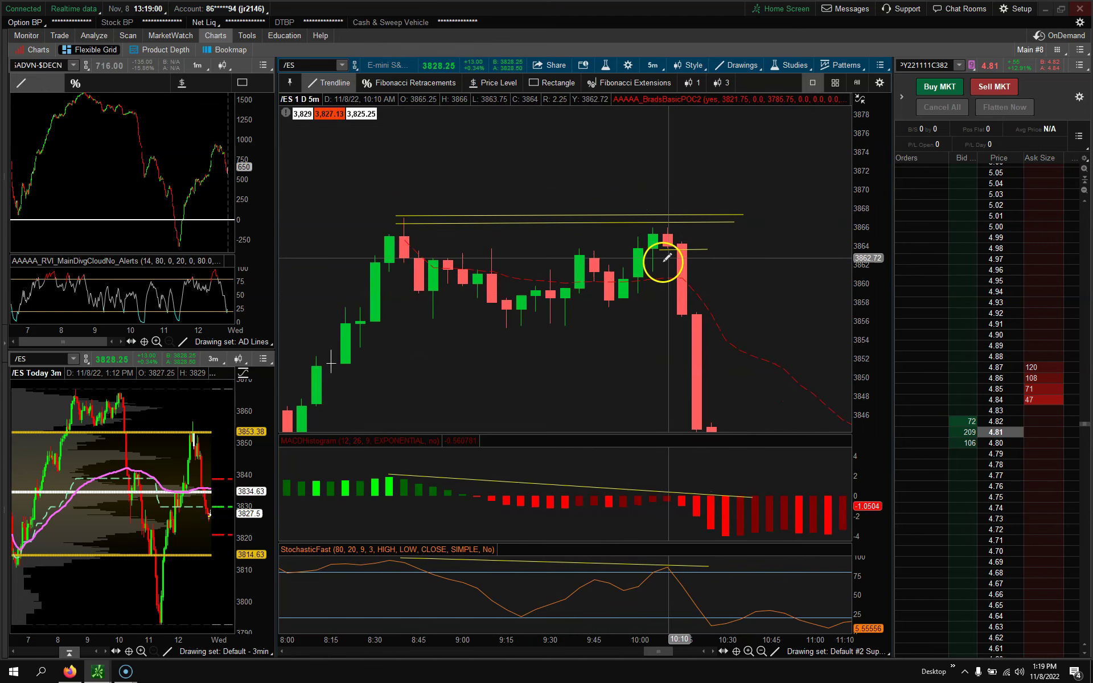
# Show the option chain for SPY.
pyautogui.click(972, 66)
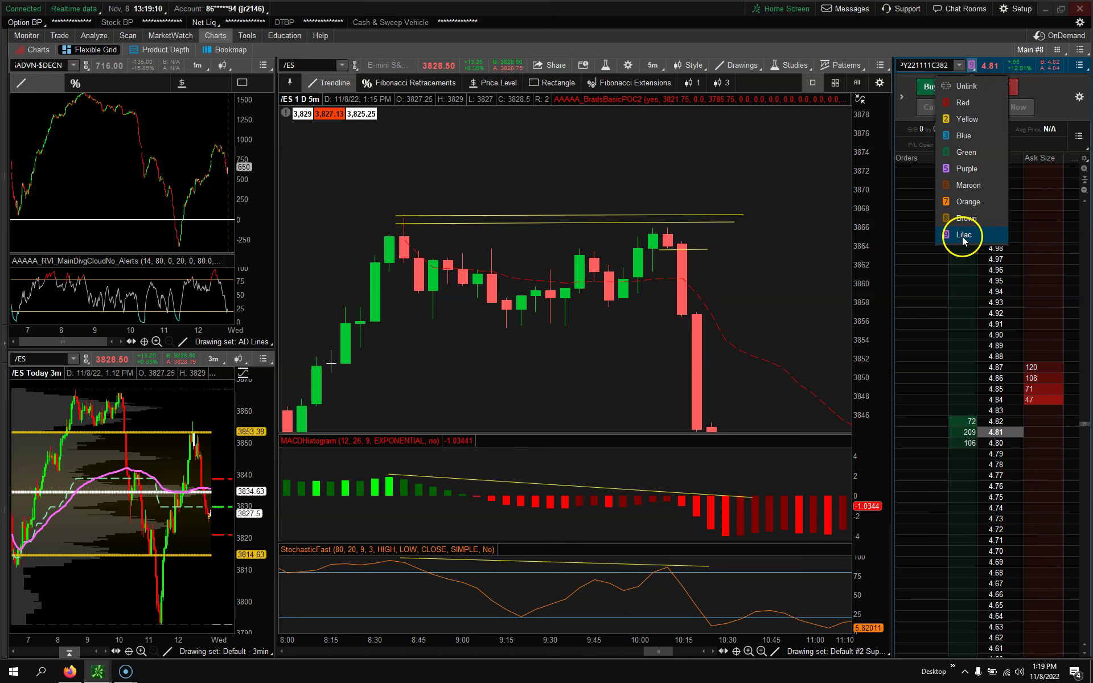
pyautogui.click(658, 47)
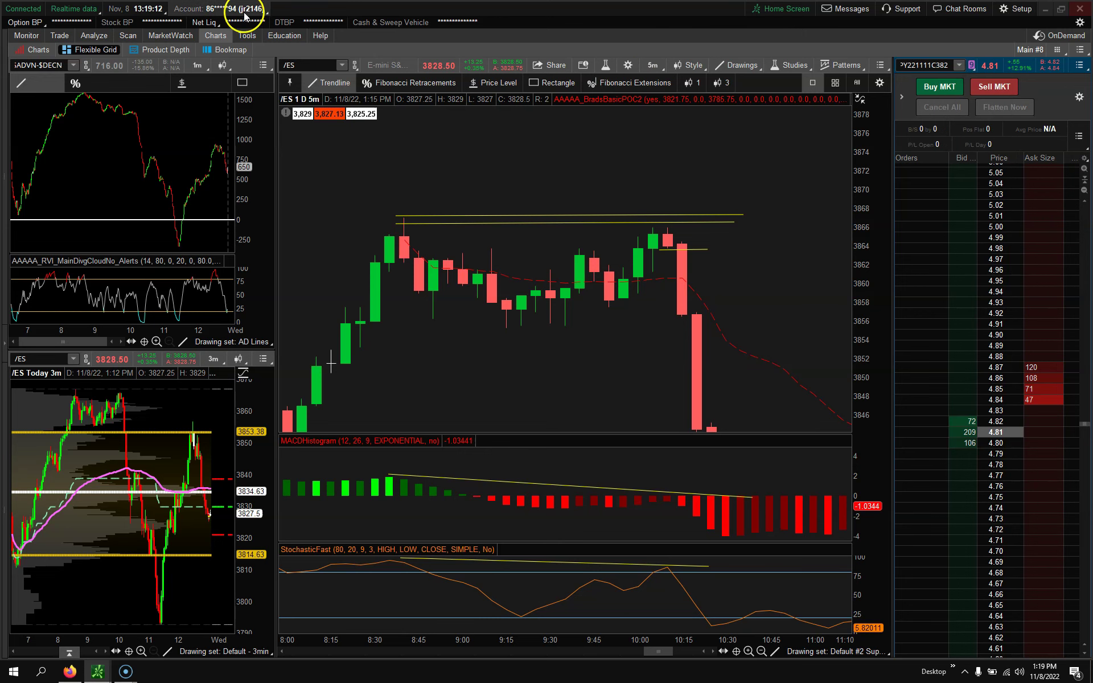
pyautogui.click(66, 38)
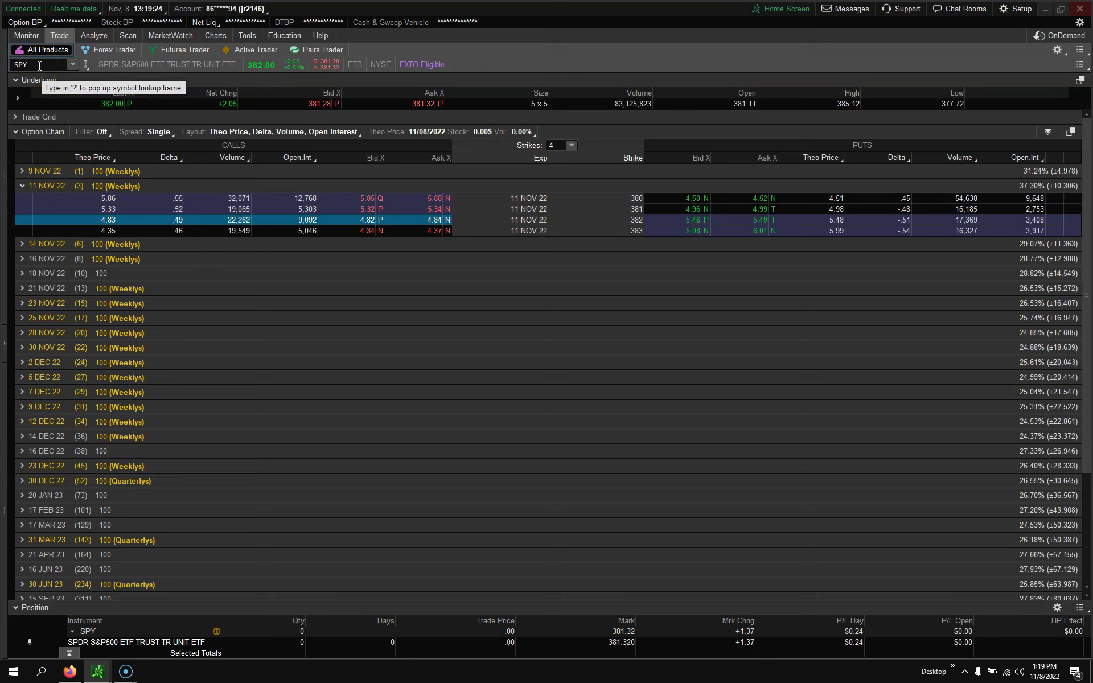
pyautogui.click(40, 65)
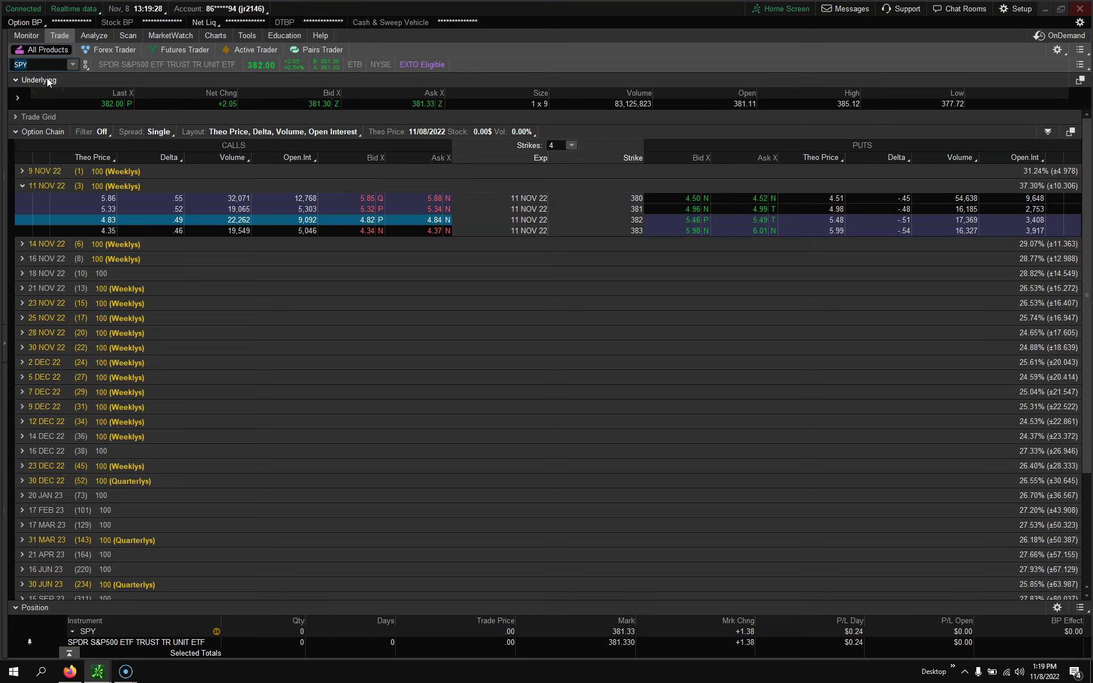
pyautogui.click(50, 72)
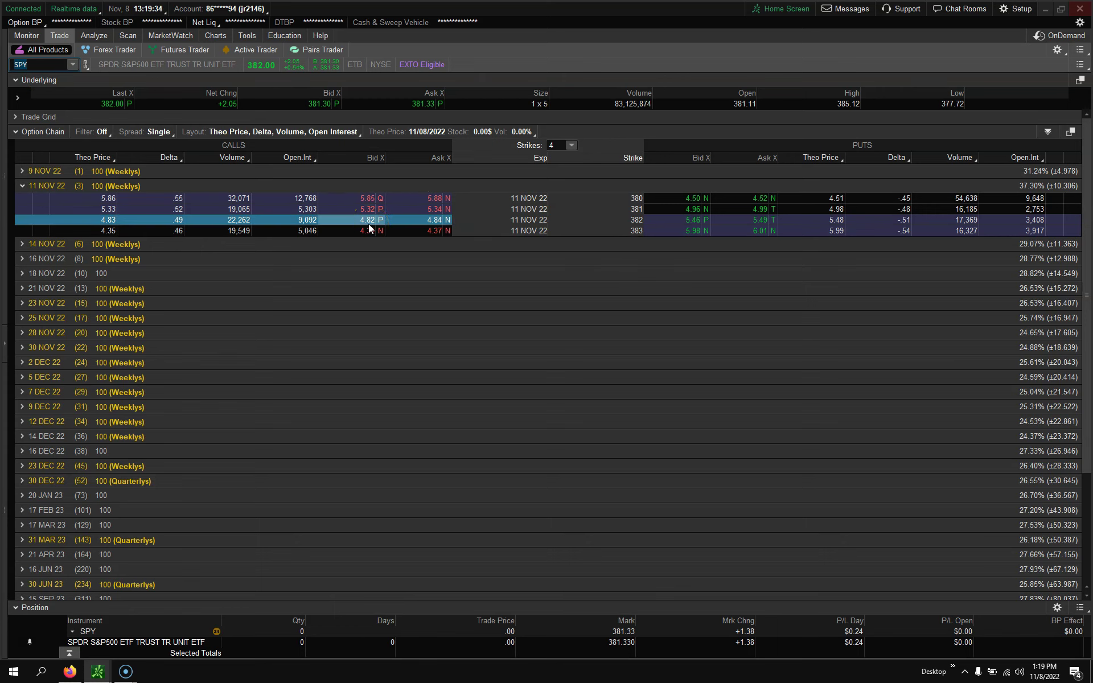
# Copy the symbol of the 11 NOV 22 SPY 382 call from the option chain.
pyautogui.click(437, 219)
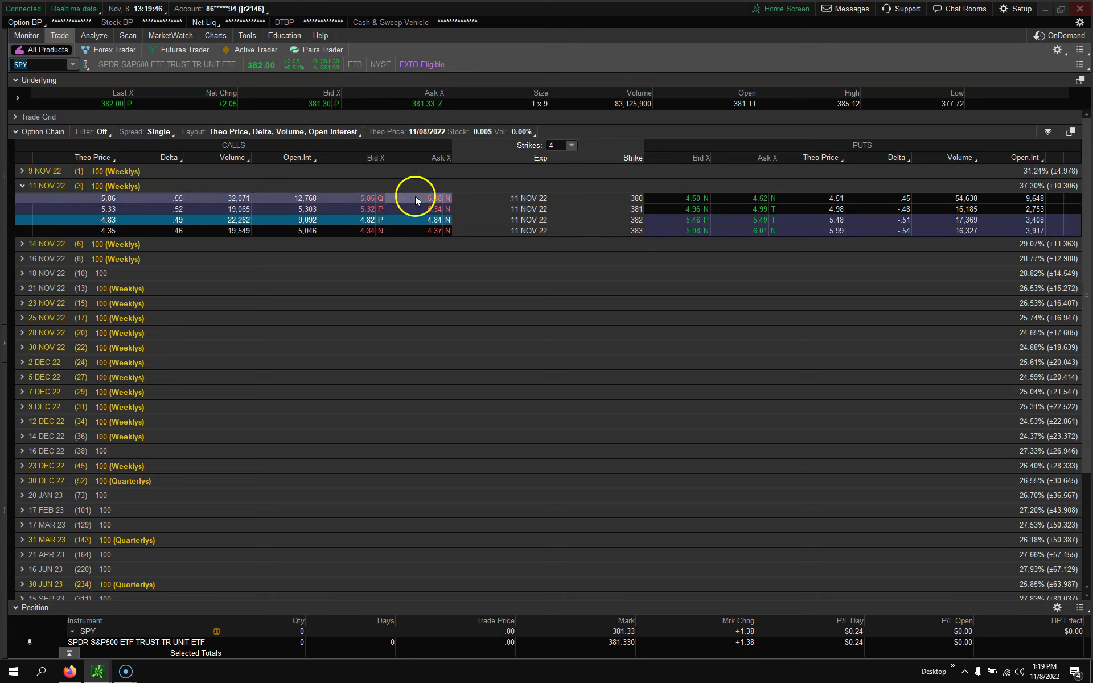
pyautogui.rightClick(436, 225)
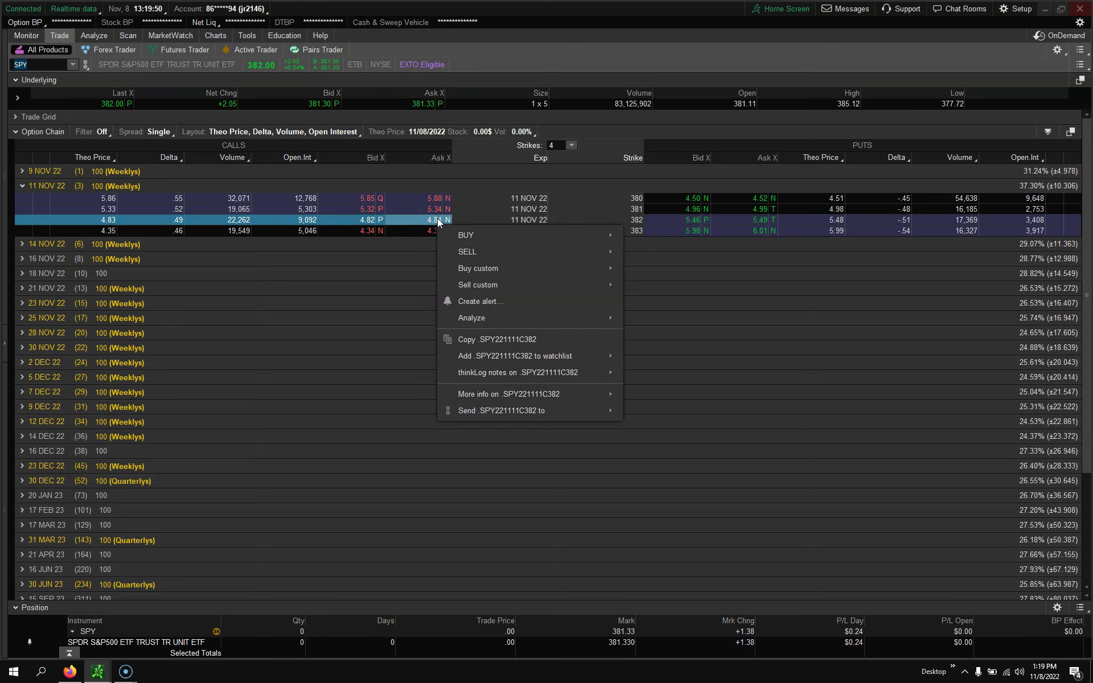
pyautogui.moveTo(490, 415)
pyautogui.click(450, 341)
# Return to the charts and load the copied option symbol .SPY221111C382 into the price ladder.
pyautogui.click(210, 36)
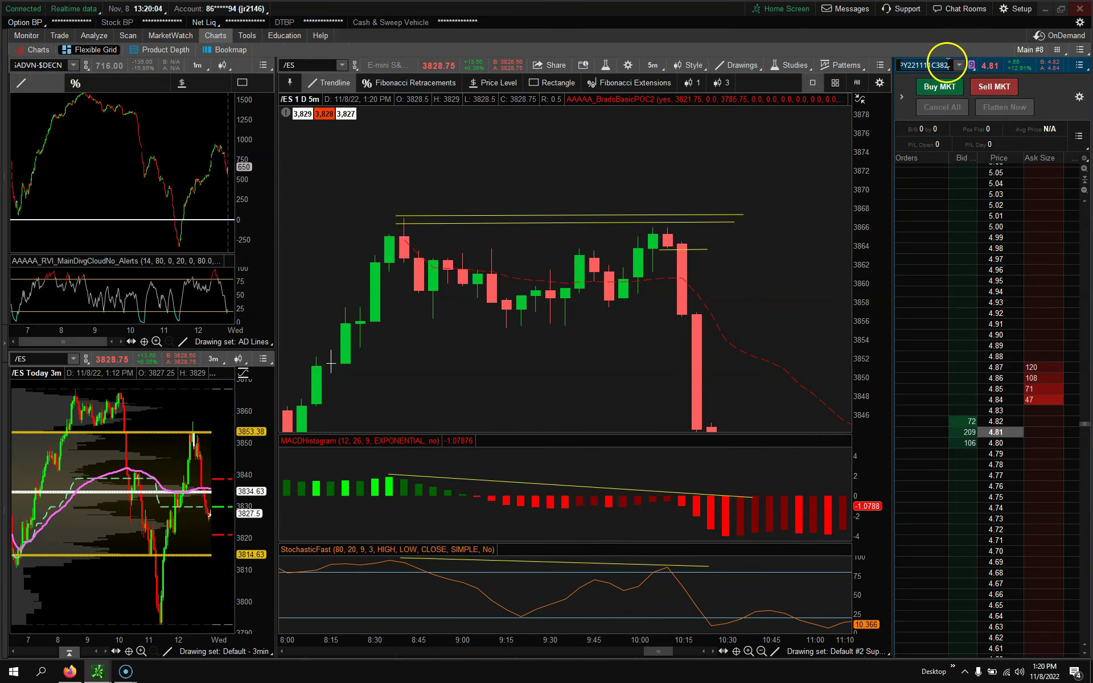
pyautogui.write('.SPY221111C382')
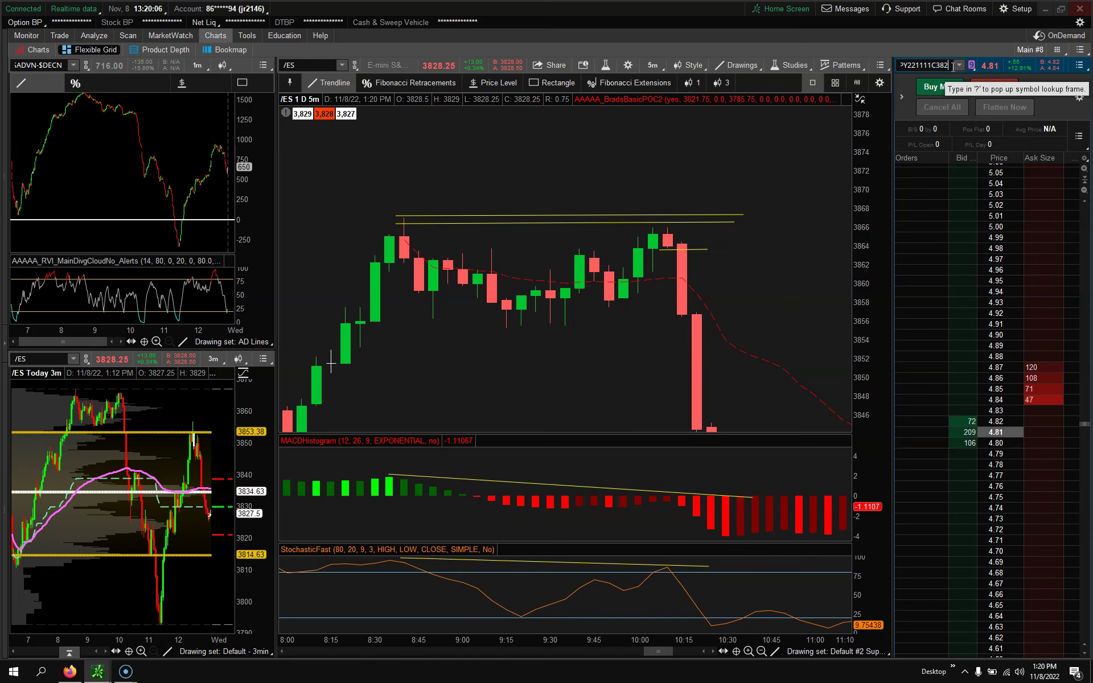
pyautogui.press('Return')
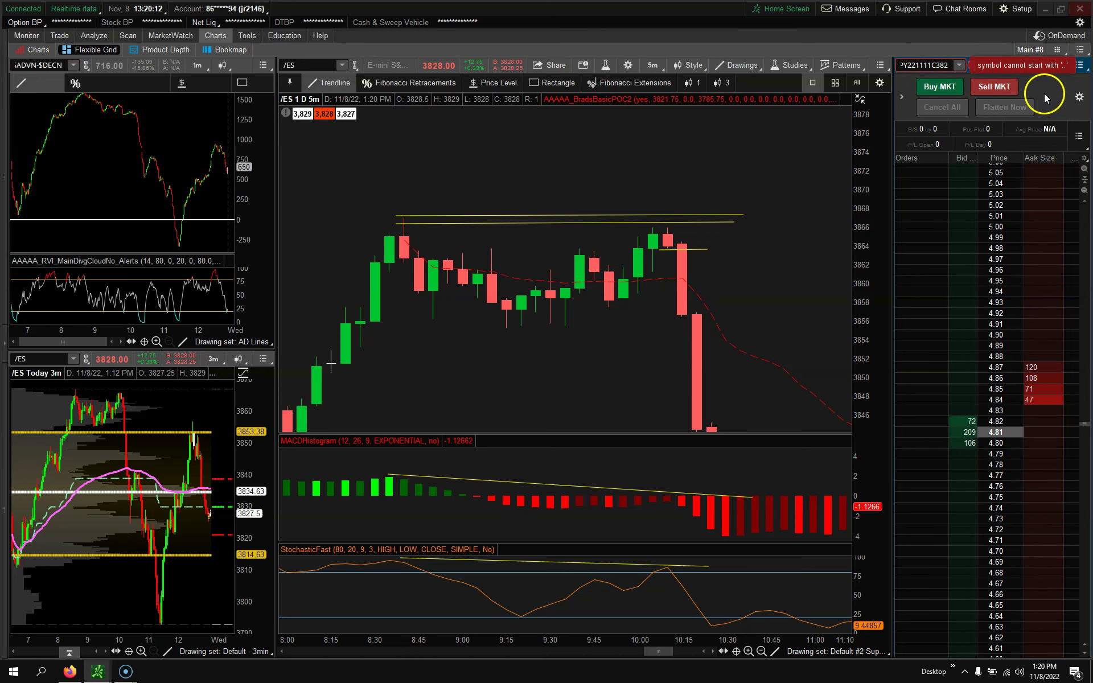
pyautogui.click(953, 67)
pyautogui.doubleClick(954, 64)
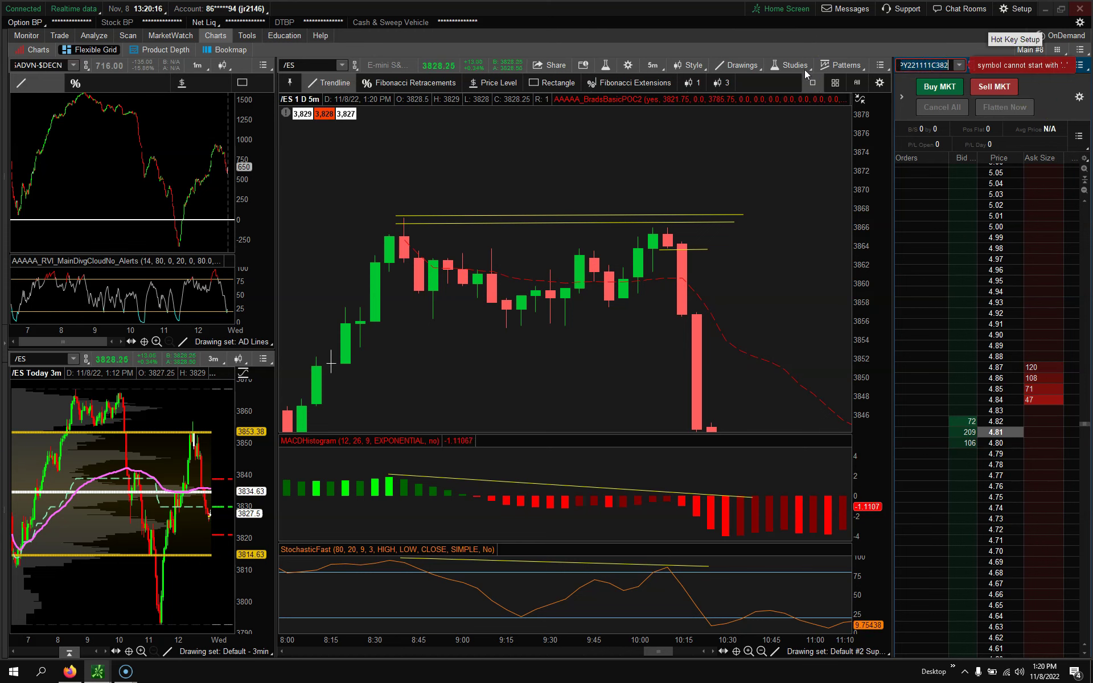
pyautogui.press('Return')
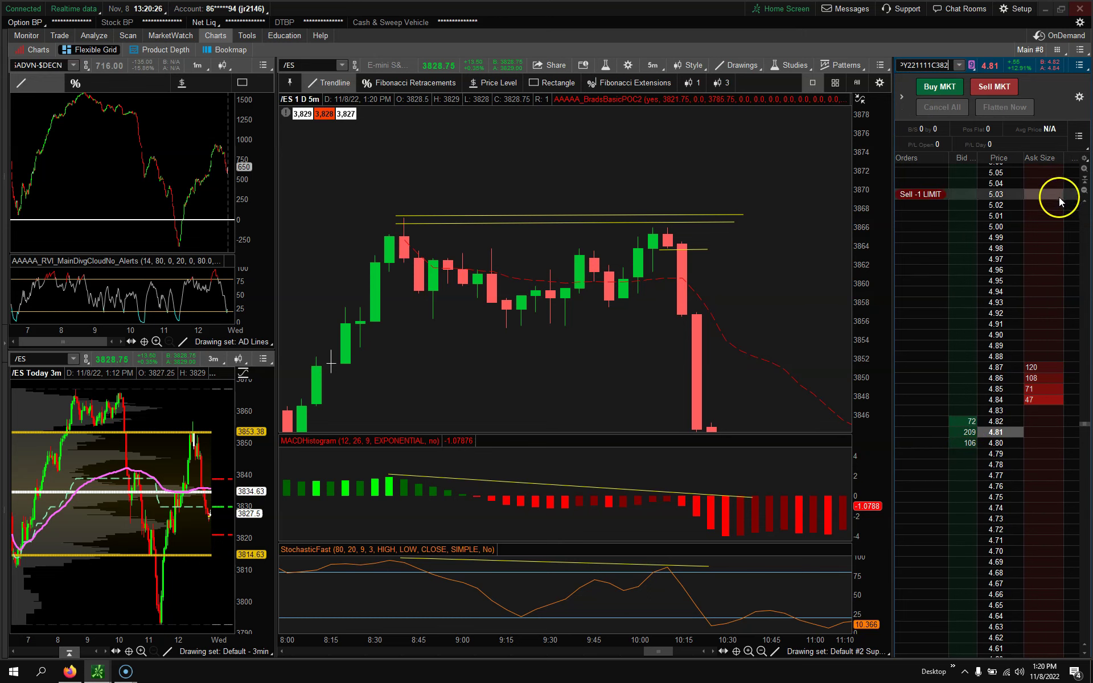
pyautogui.scroll(-5, 968, 541)
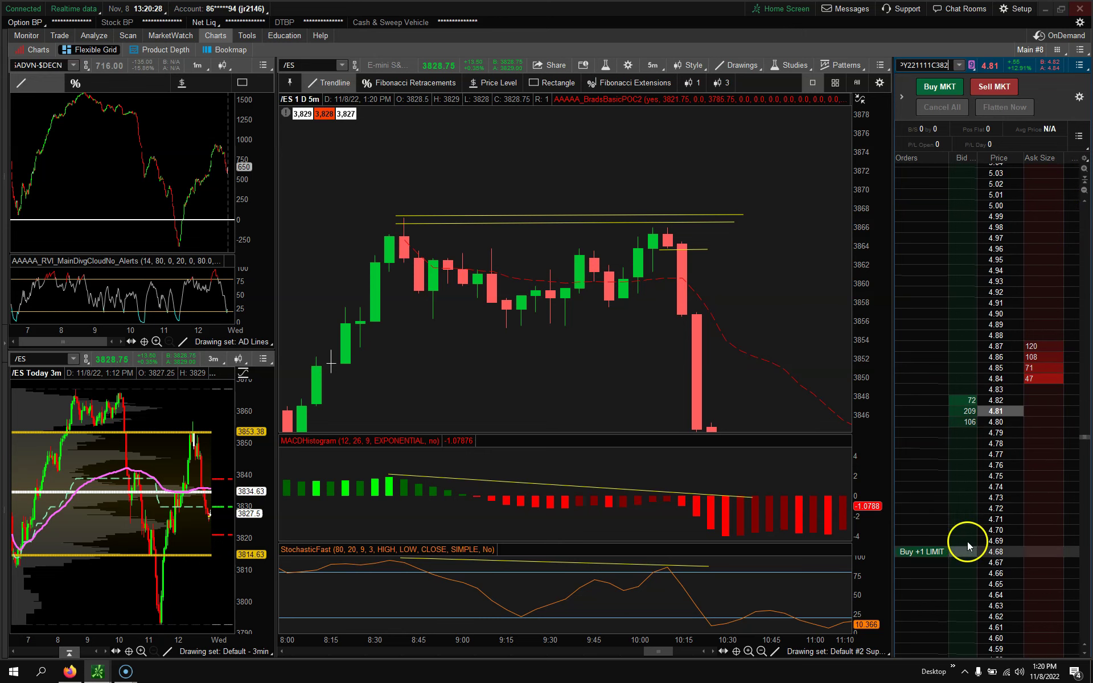
pyautogui.moveTo(869, 165); pyautogui.dragTo(868, 222)
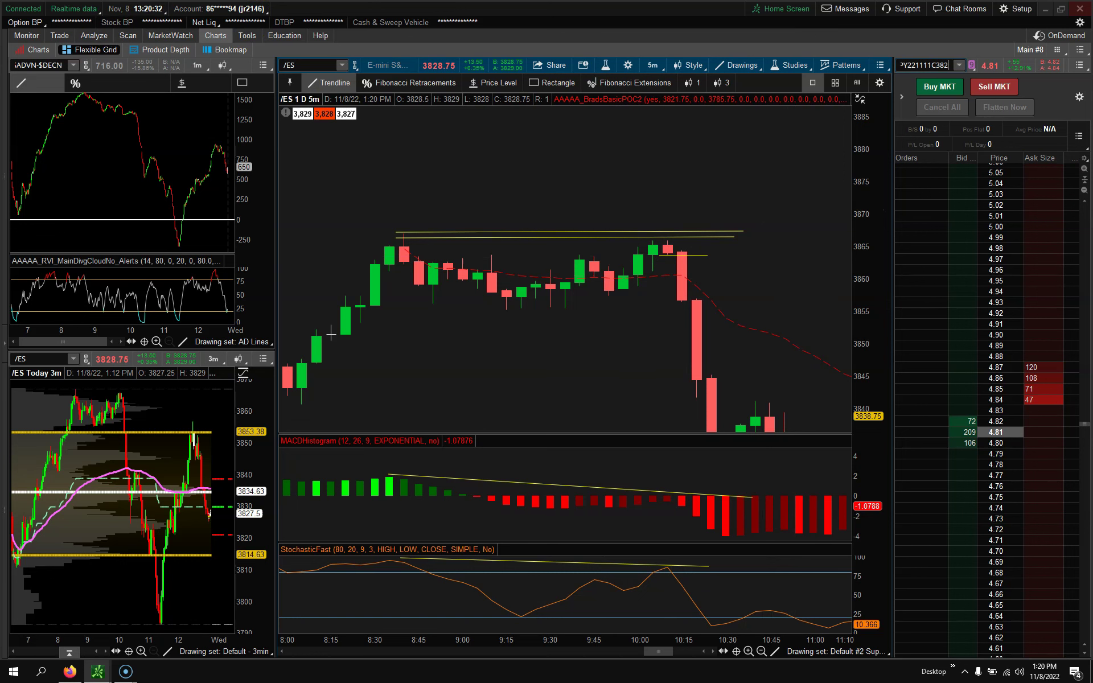
pyautogui.click(1030, 390)
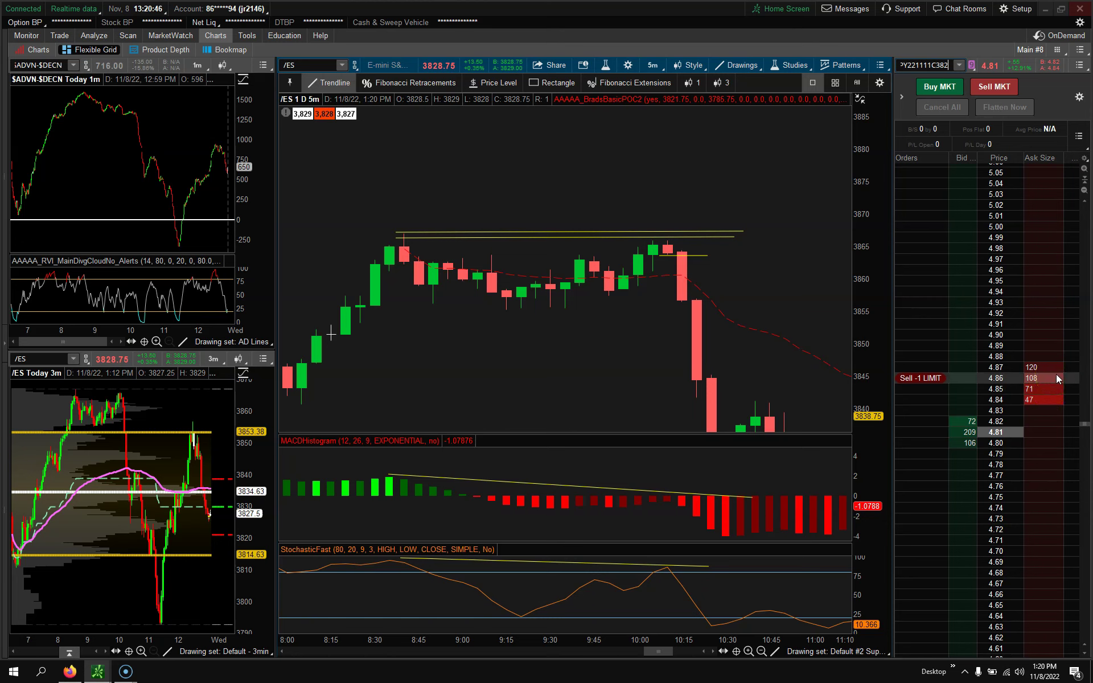
pyautogui.moveTo(858, 166); pyautogui.dragTo(868, 235)
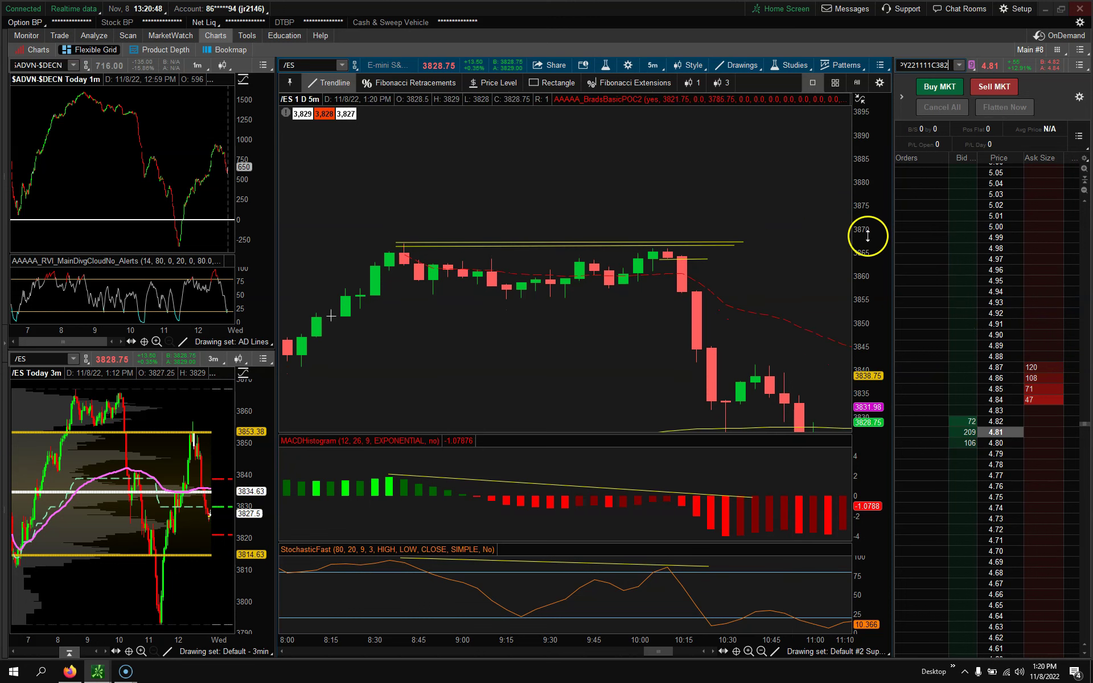
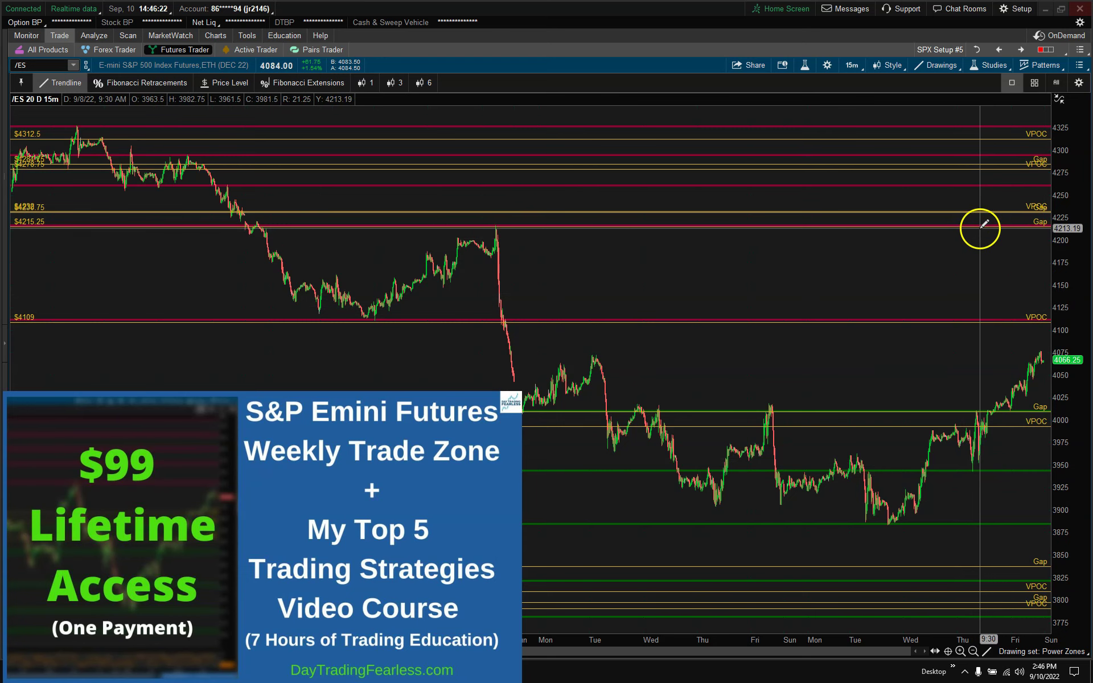
# Switch to the browser and look through the DayTradingFearless members page down to the Thinkorswim chart links and open gap levels.
pyautogui.click(69, 680)
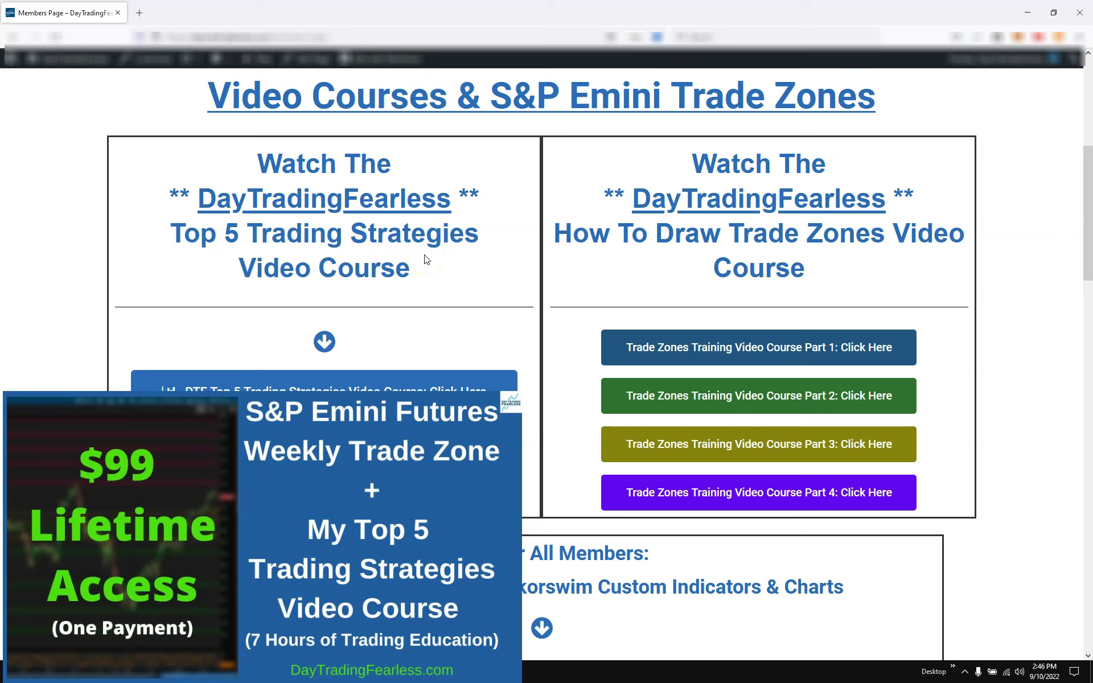
pyautogui.scroll(-7, 426, 259)
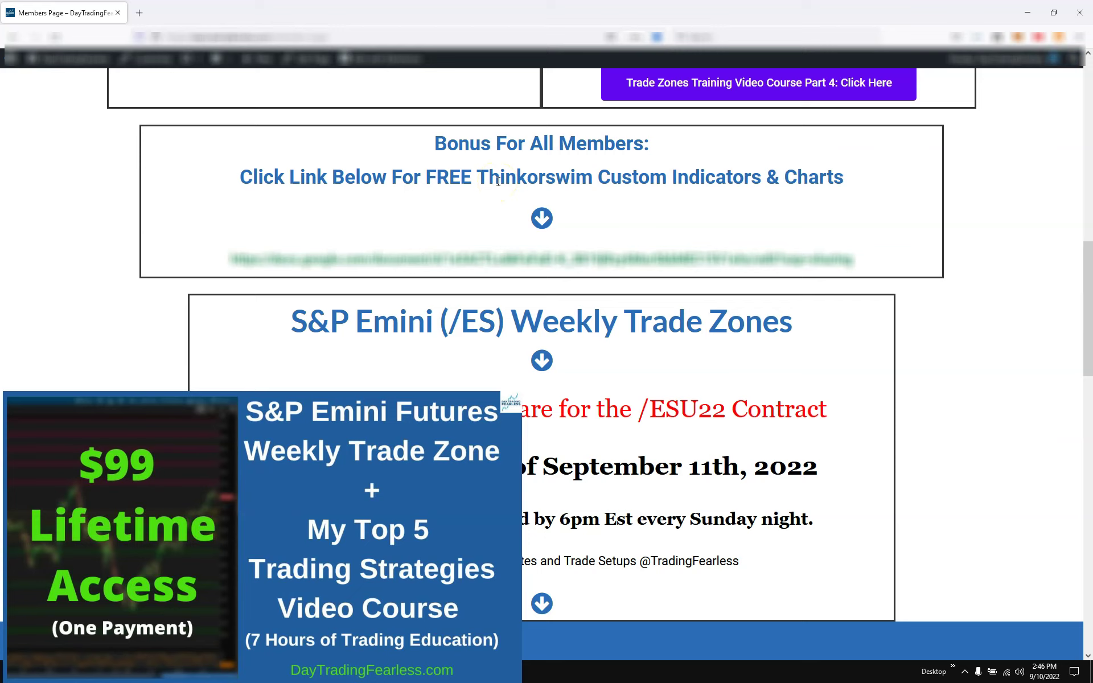
pyautogui.scroll(-10, 498, 181)
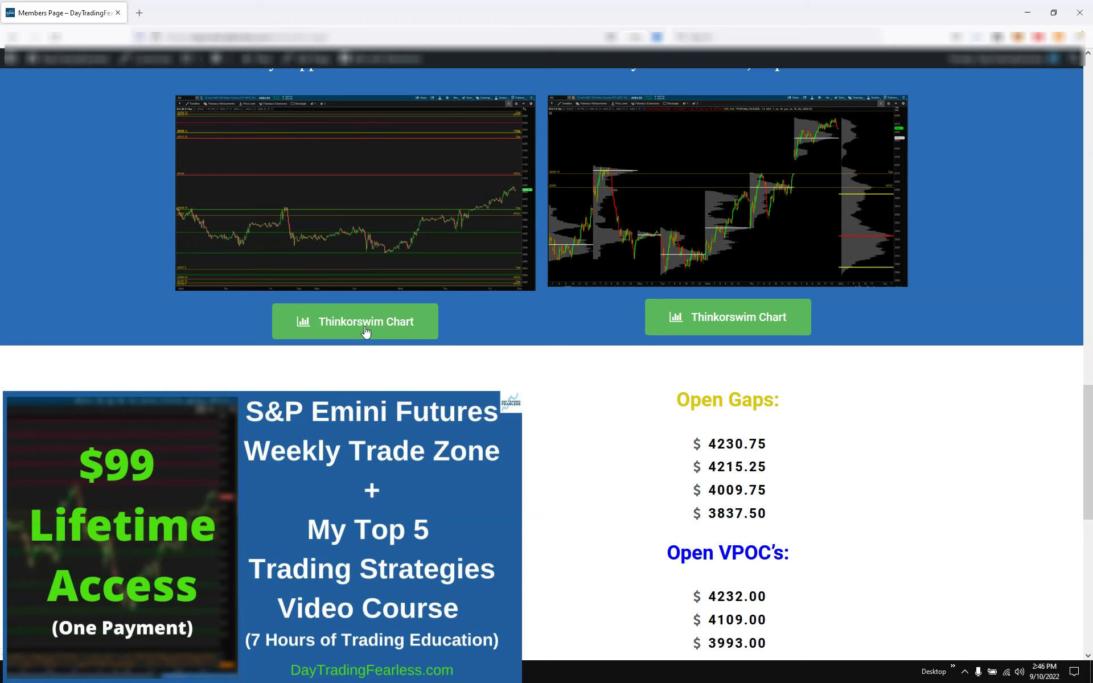
pyautogui.scroll(-1, 367, 335)
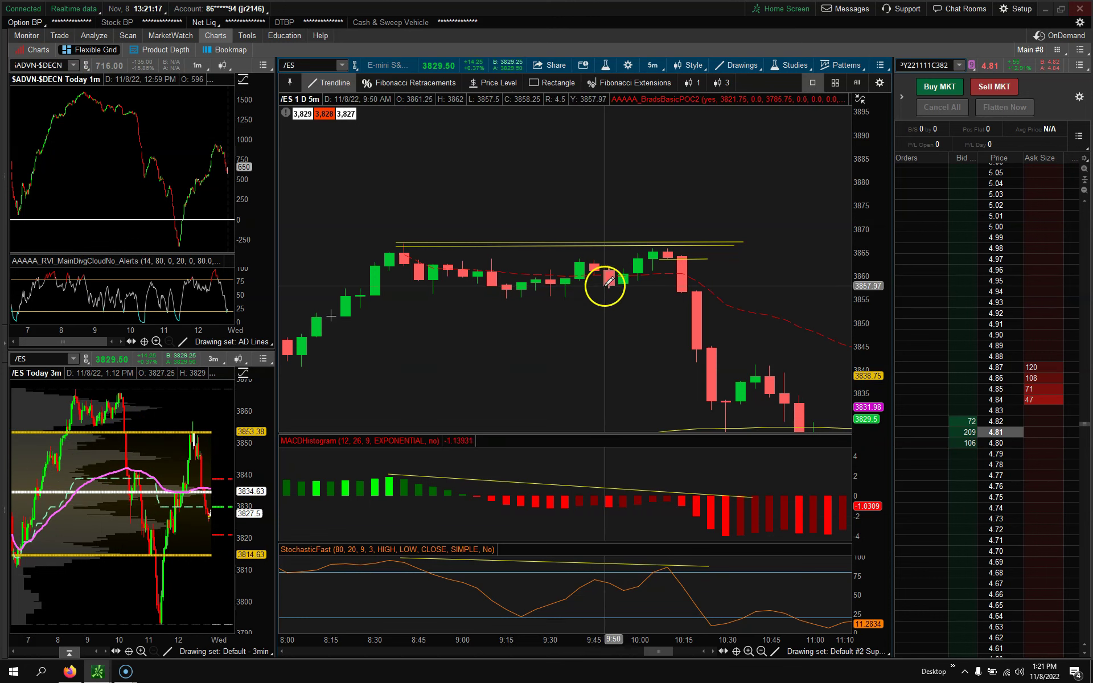
# Switch to the Nadex platform in the browser and set the US 500 (Dec) chart to a 5-minute interval.
pyautogui.click(69, 671)
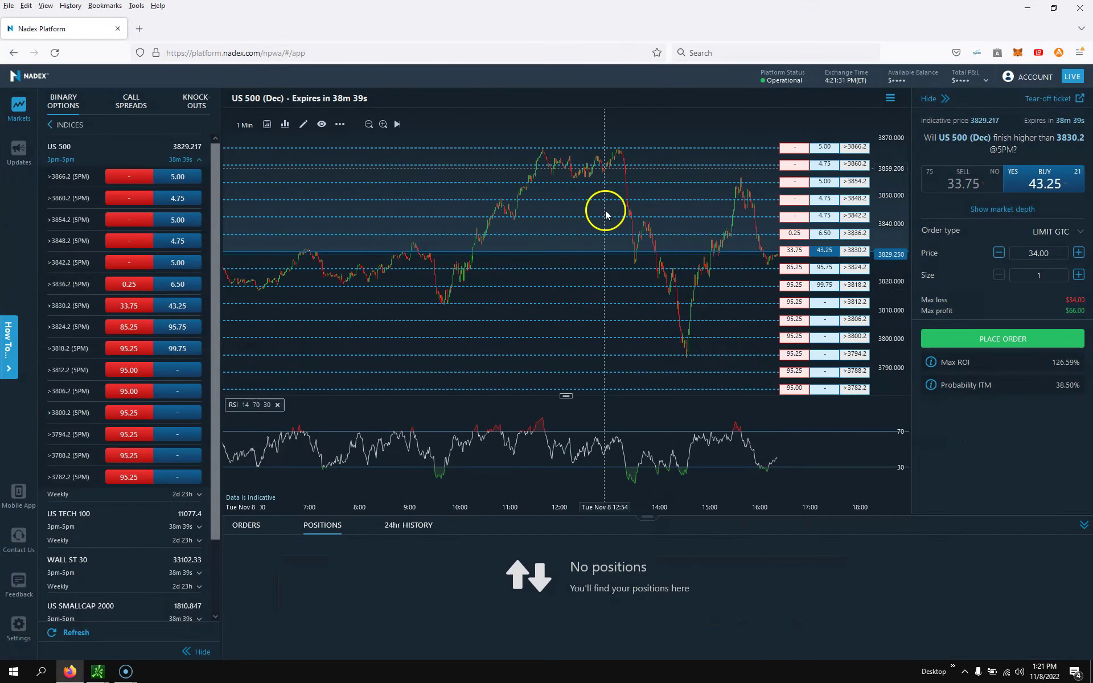
pyautogui.scroll(3, 662, 320)
pyautogui.scroll(2, 662, 320)
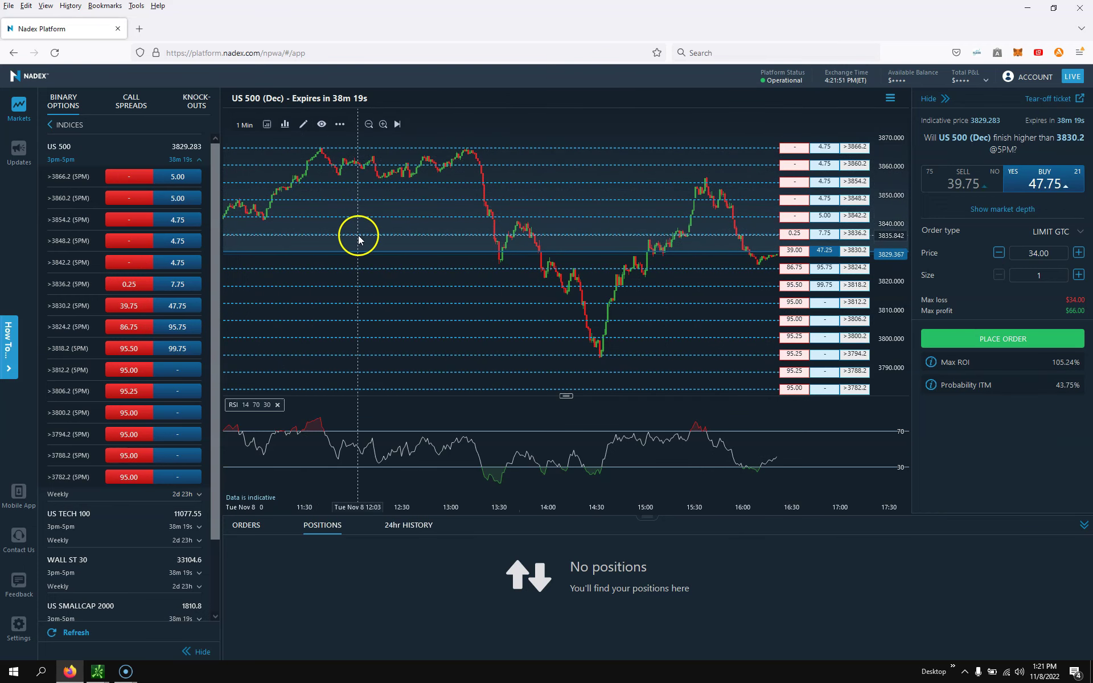
pyautogui.moveTo(361, 264); pyautogui.dragTo(500, 260)
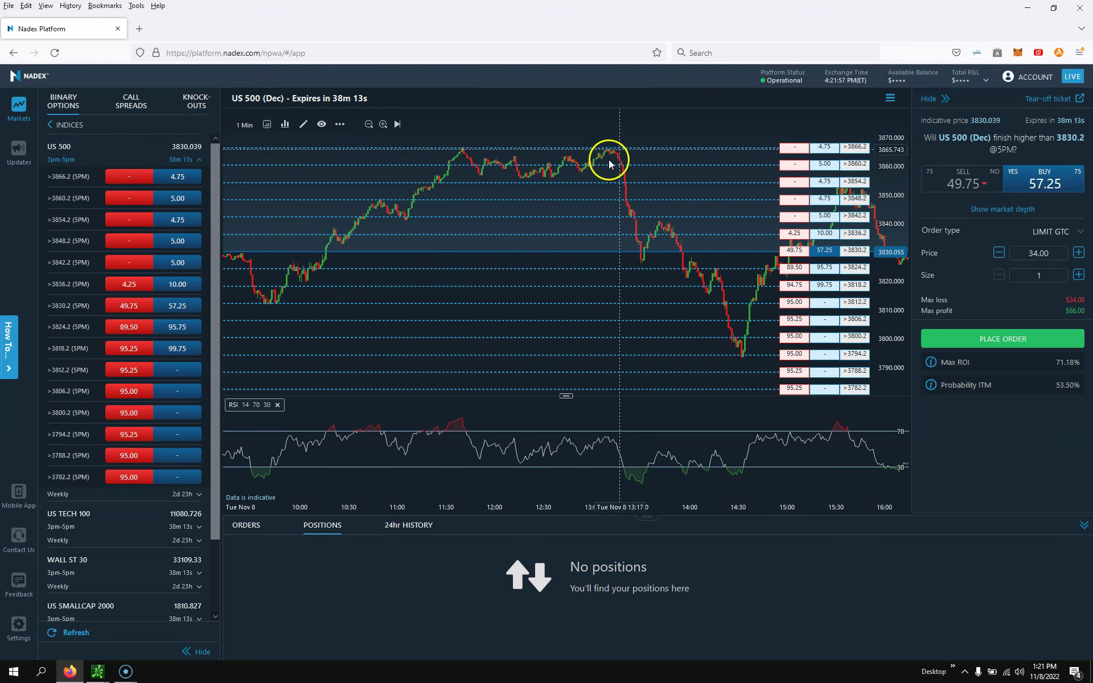
pyautogui.click(244, 124)
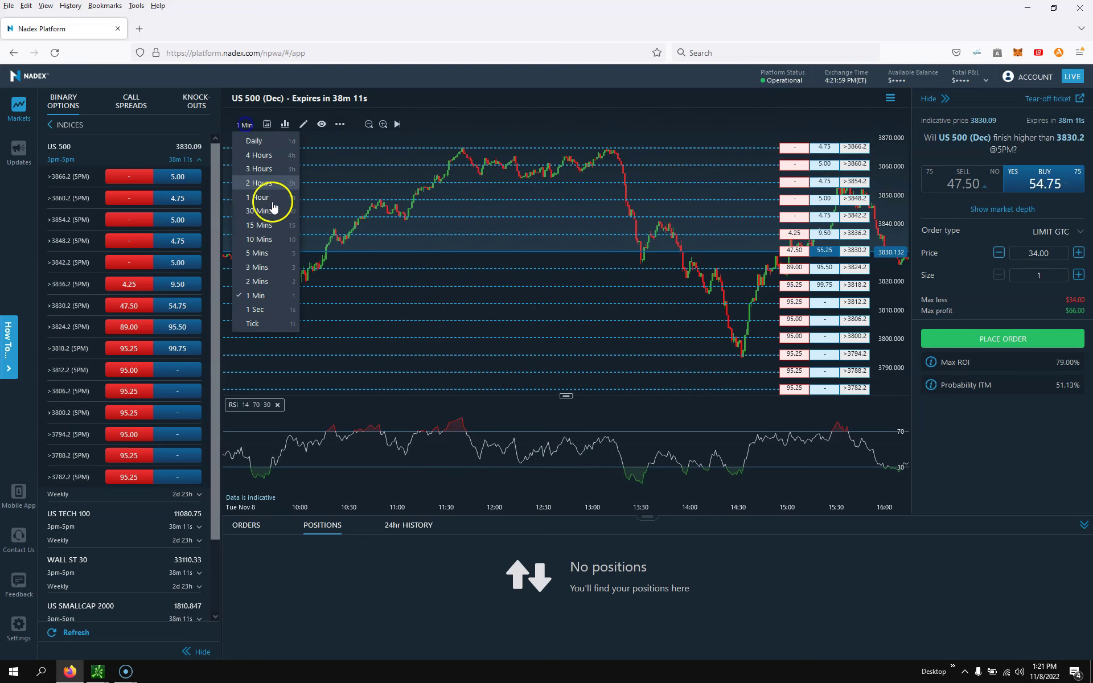
pyautogui.click(258, 253)
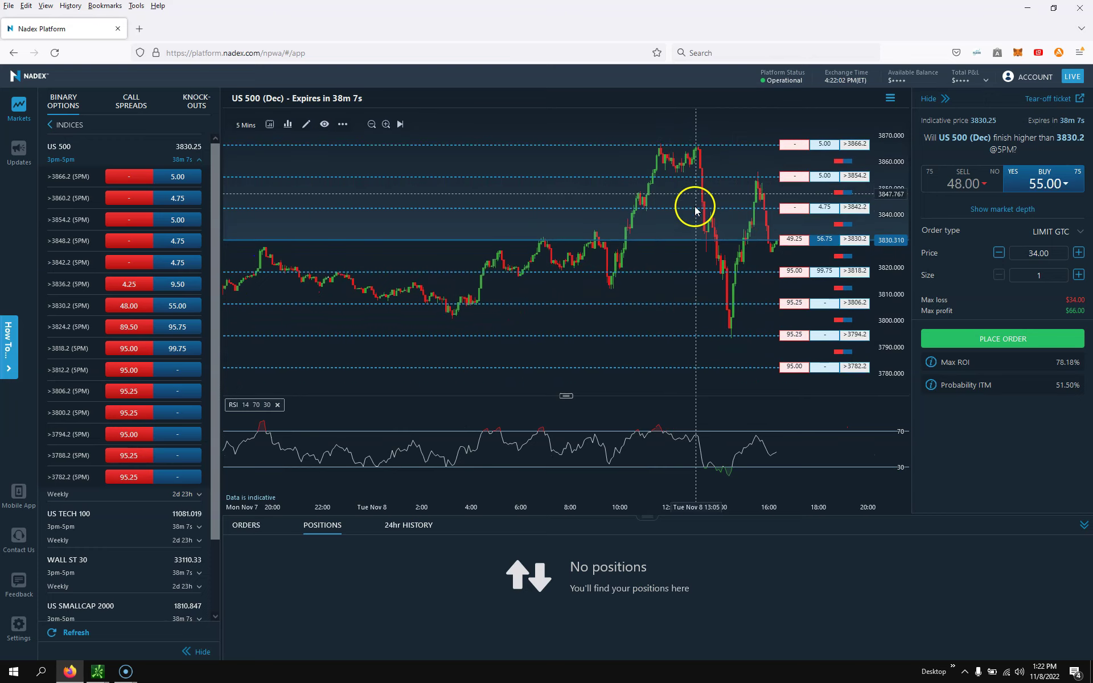
# Examine the two highs and the drop after 13:10 on the US 500 5-minute chart against the binary option strike levels.
pyautogui.scroll(3, 613, 152)
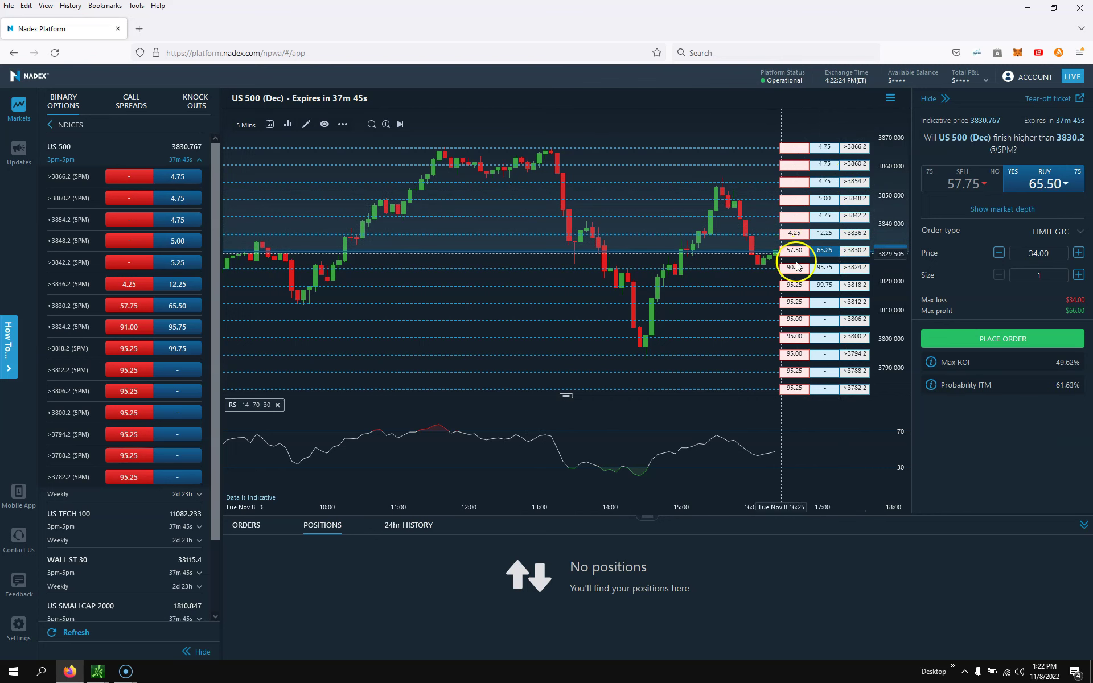
pyautogui.scroll(-1, 772, 284)
pyautogui.scroll(-1, 774, 256)
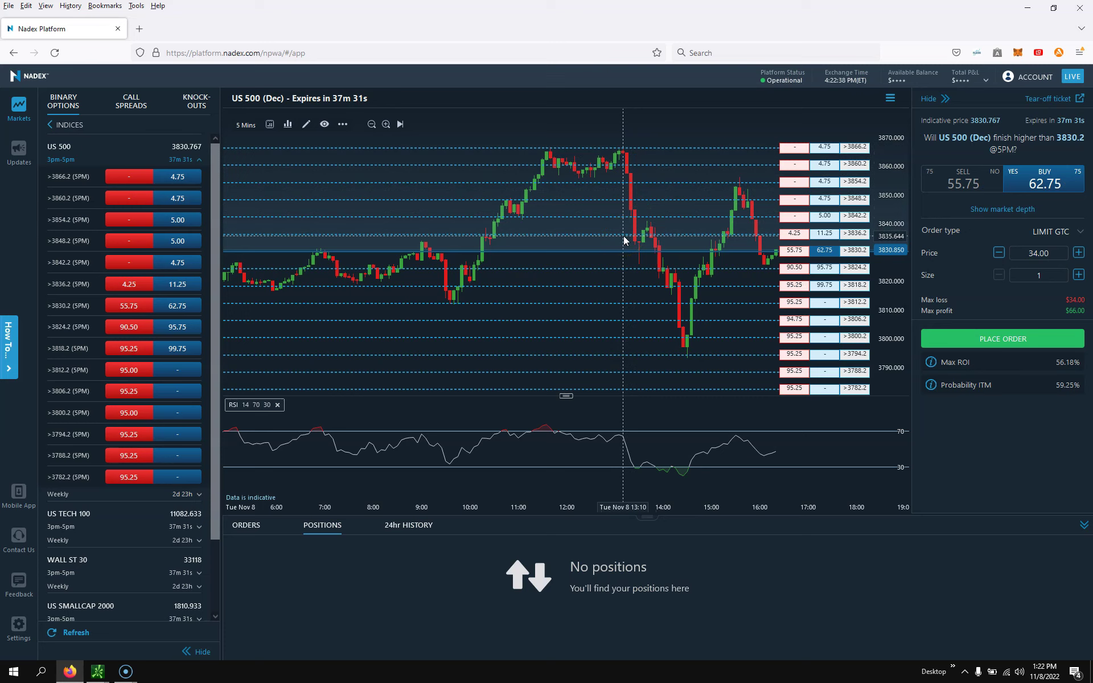
pyautogui.click(631, 201)
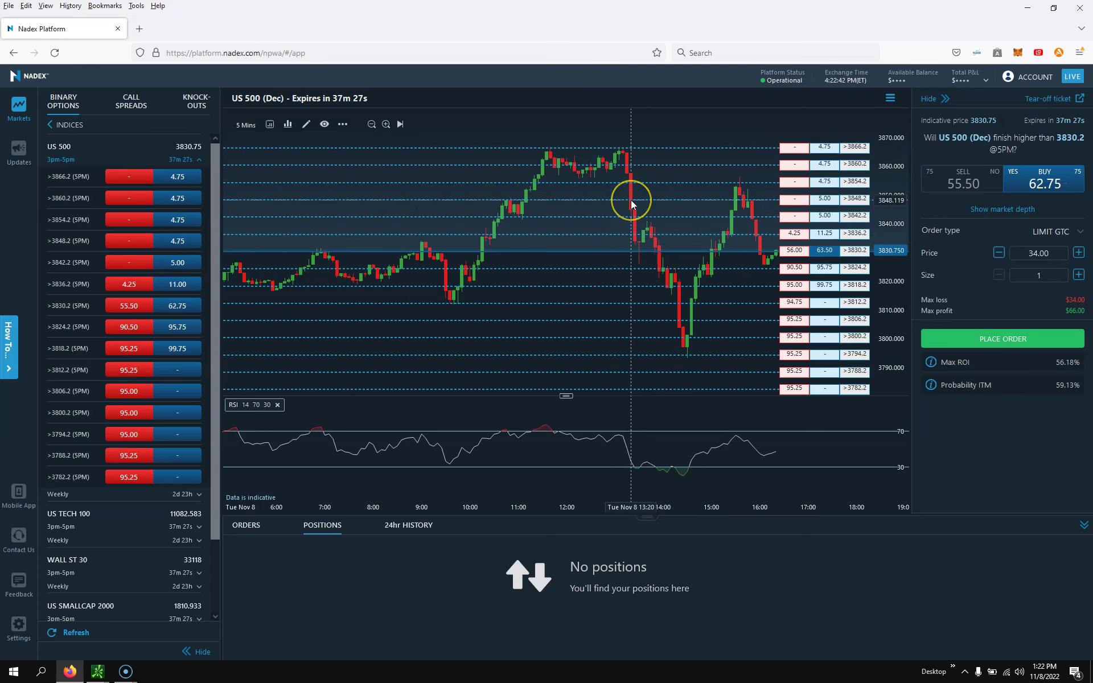
pyautogui.click(626, 200)
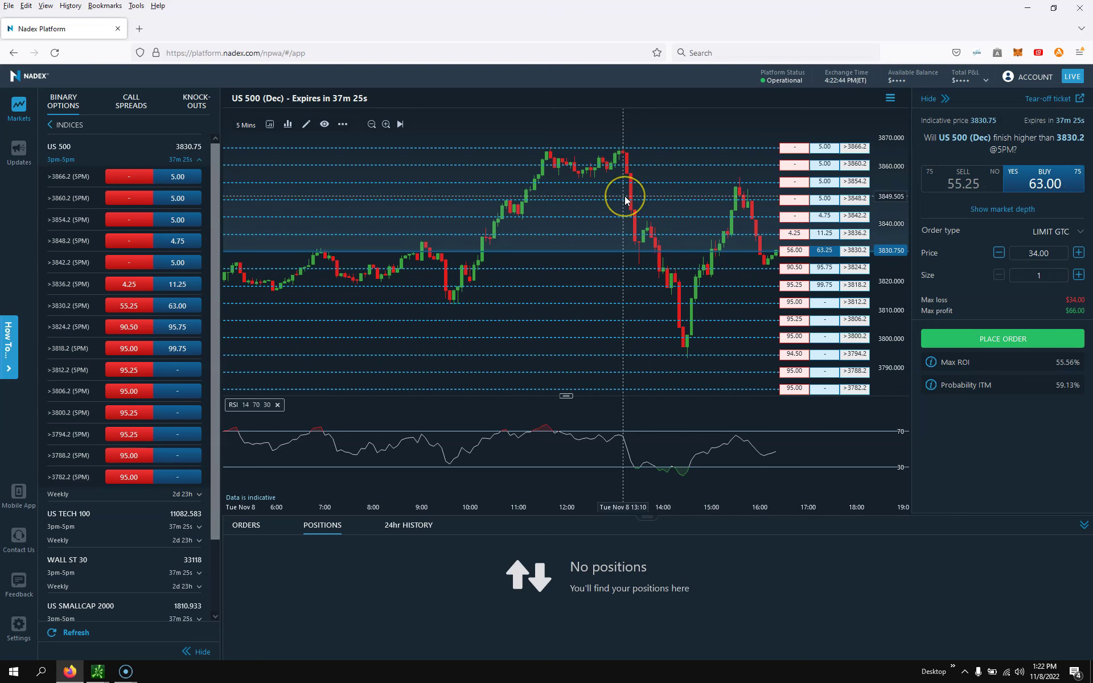
pyautogui.click(631, 171)
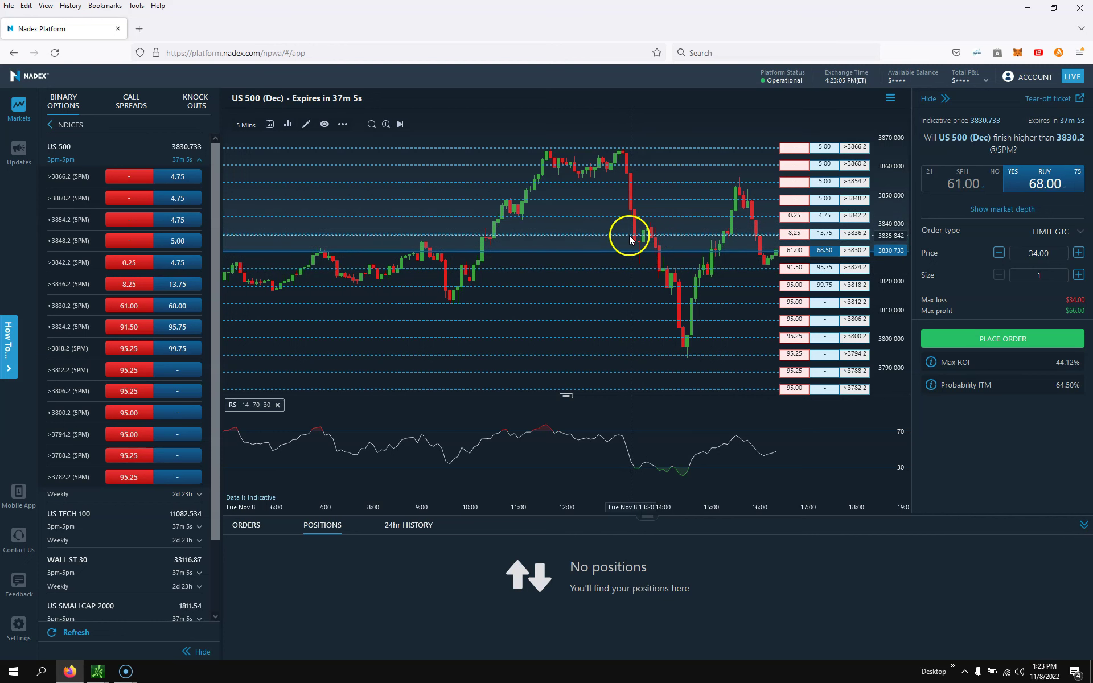
pyautogui.scroll(-3, 613, 246)
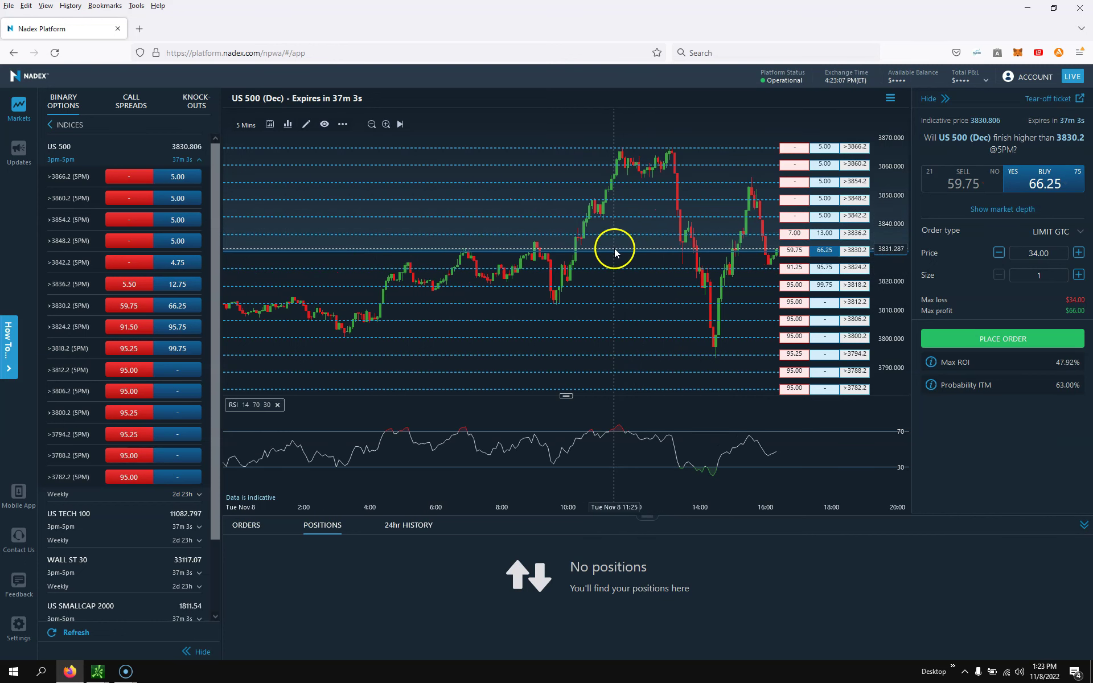
pyautogui.scroll(3, 639, 258)
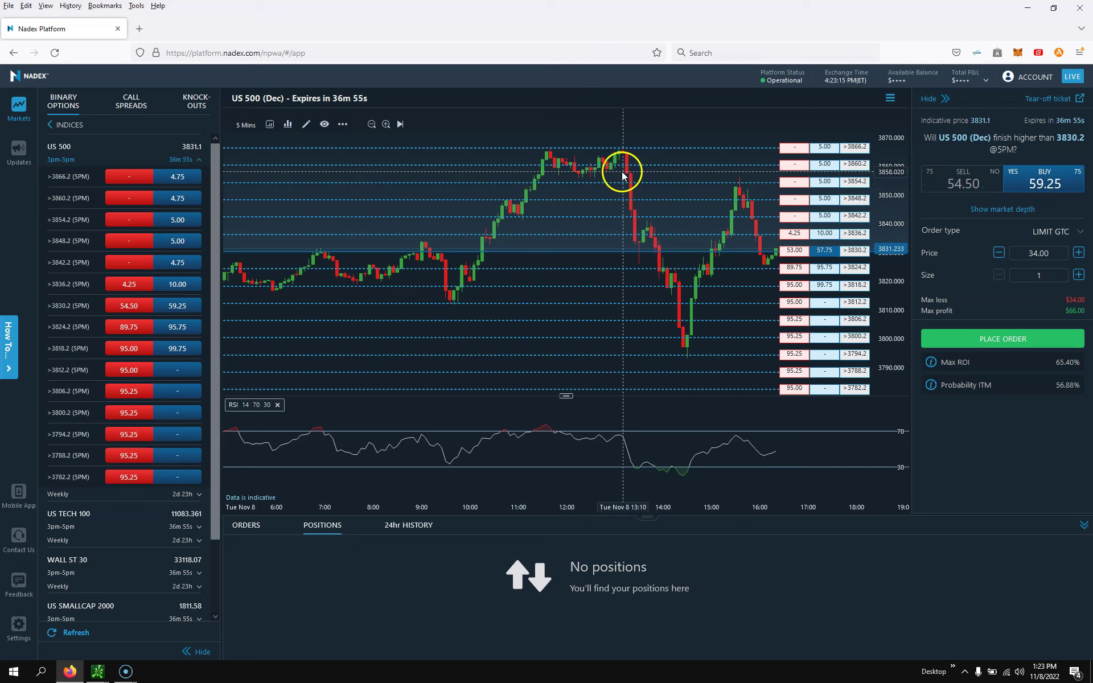
# Return to the thinkorswim charts and autozoom the /ES 5-minute chart.
pyautogui.click(1024, 10)
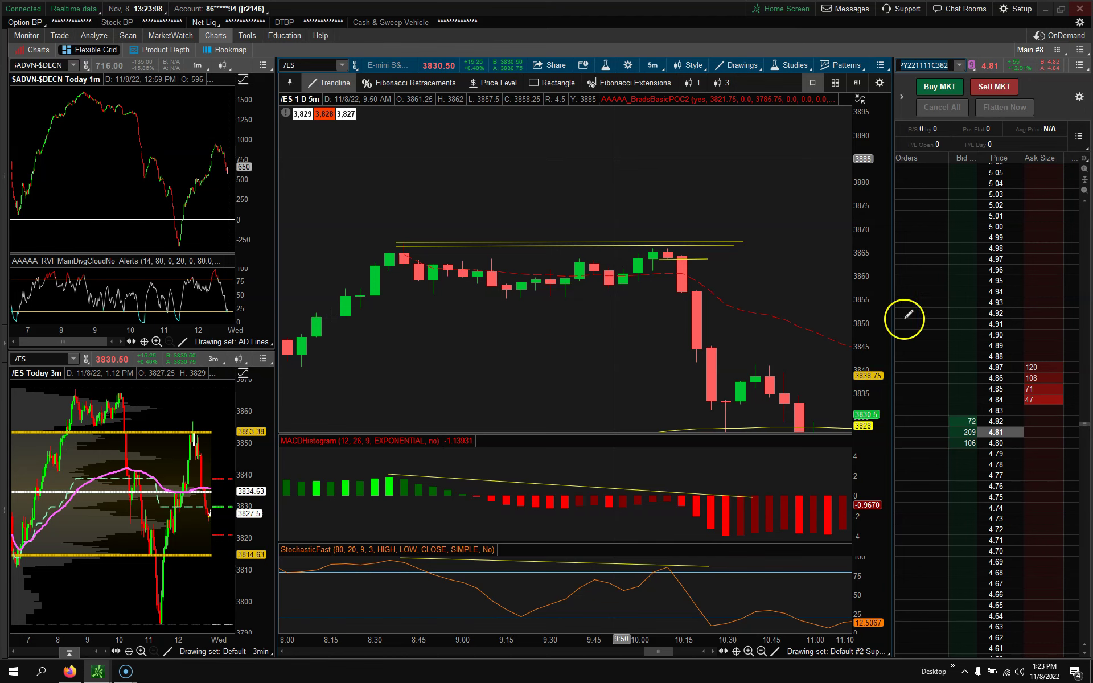
pyautogui.rightClick(545, 494)
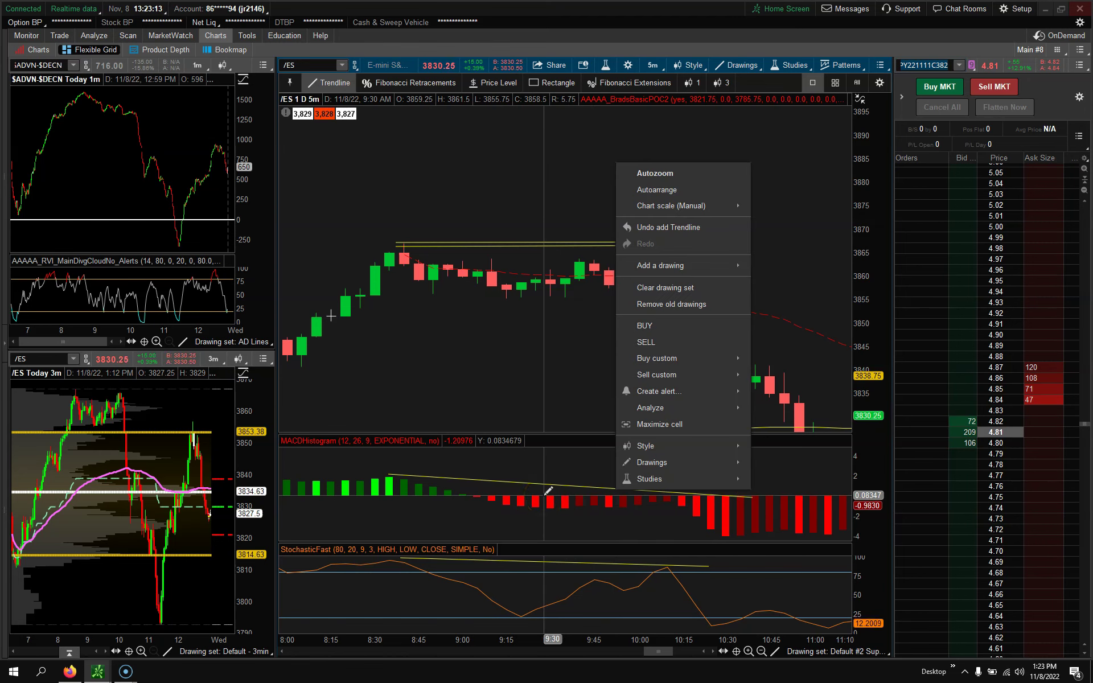
pyautogui.click(669, 175)
pyautogui.moveTo(711, 219); pyautogui.dragTo(896, 267)
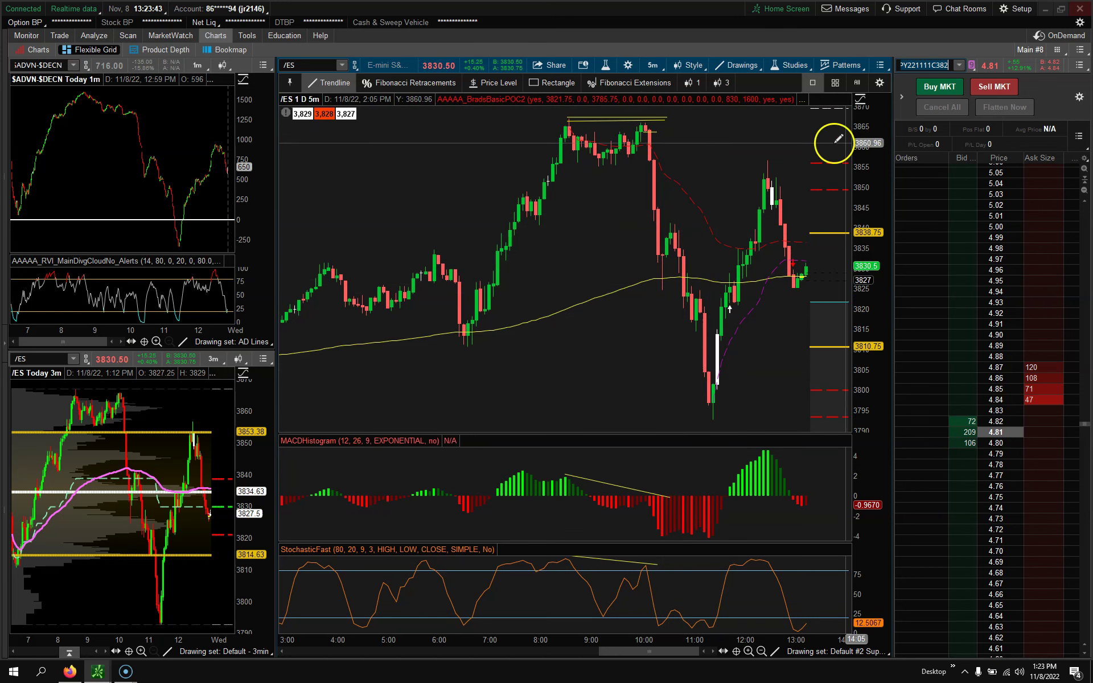
# Draw one rectangle around the second high near 10:00 and another over the decline from about 3864 to the low near 11:20.
pyautogui.click(545, 86)
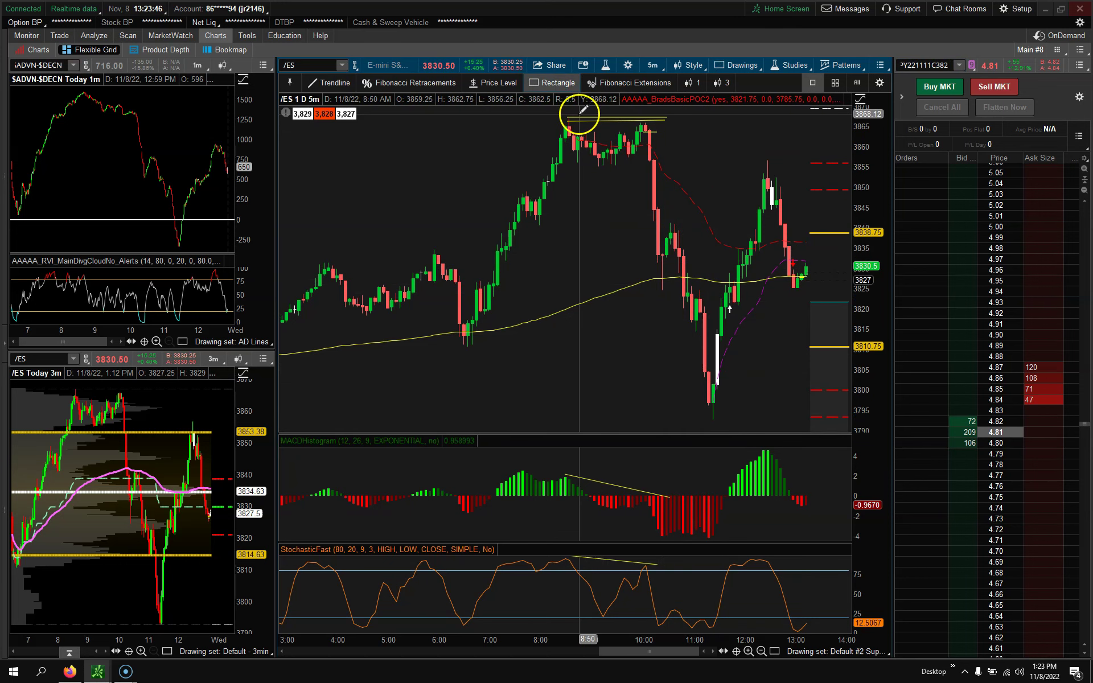
pyautogui.click(640, 114)
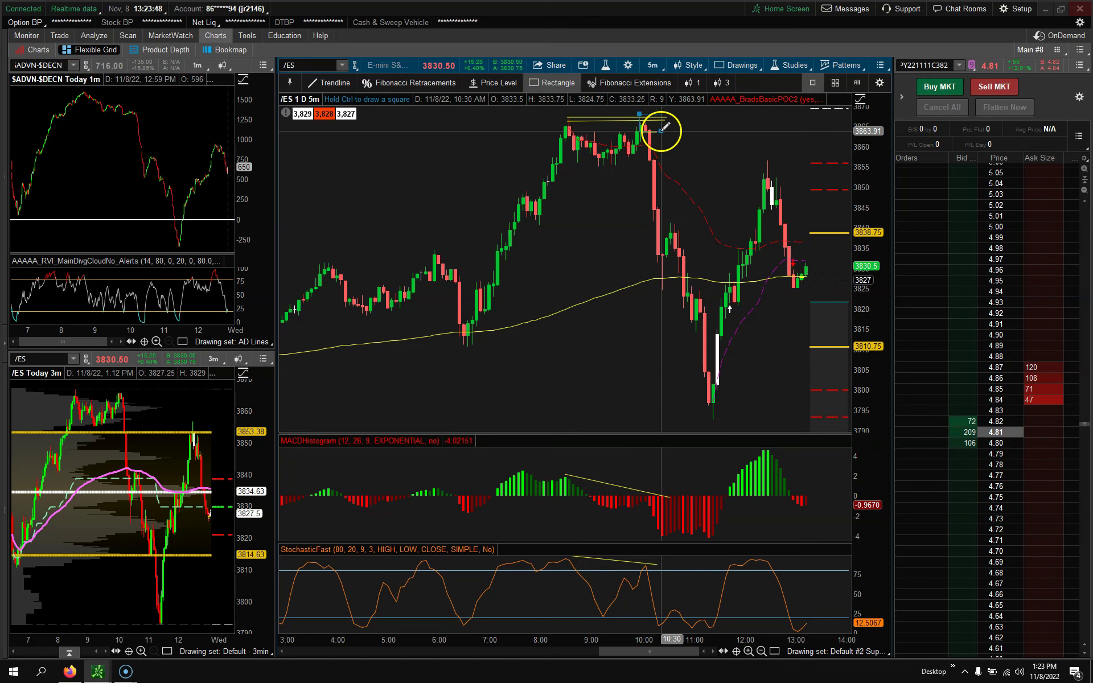
pyautogui.click(657, 133)
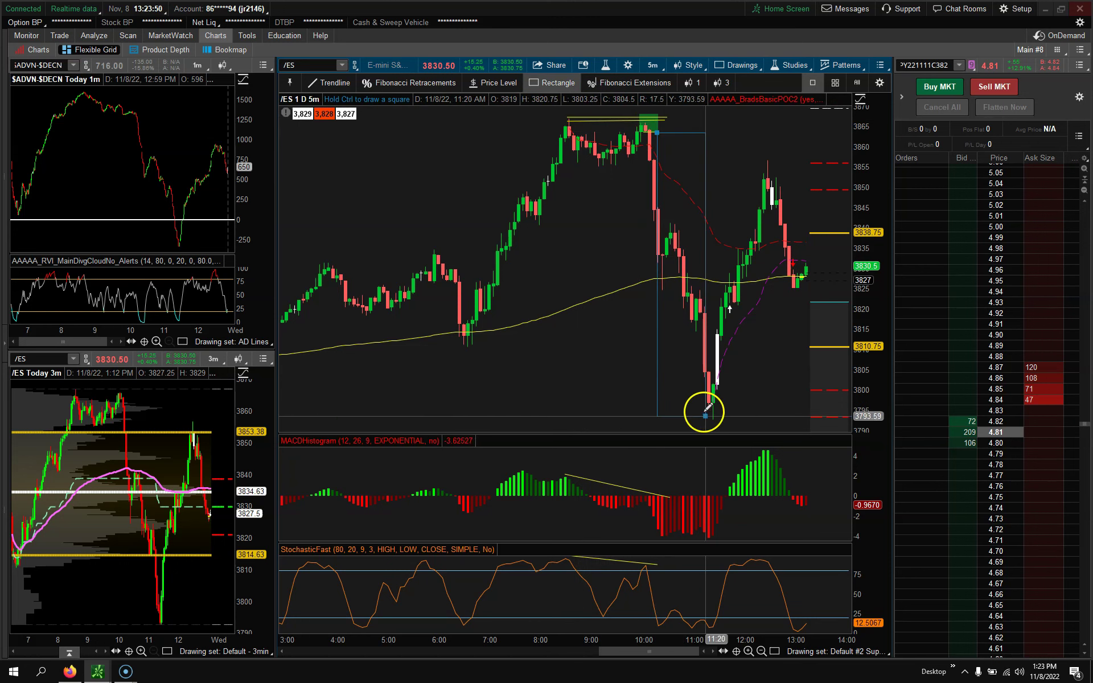
pyautogui.click(723, 426)
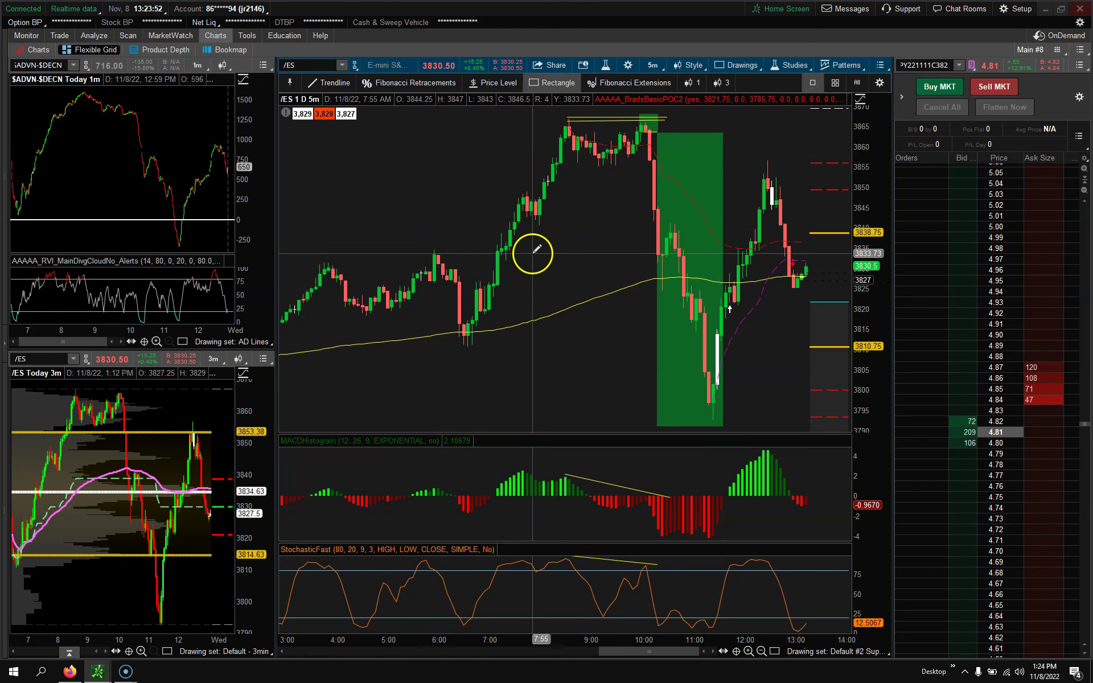